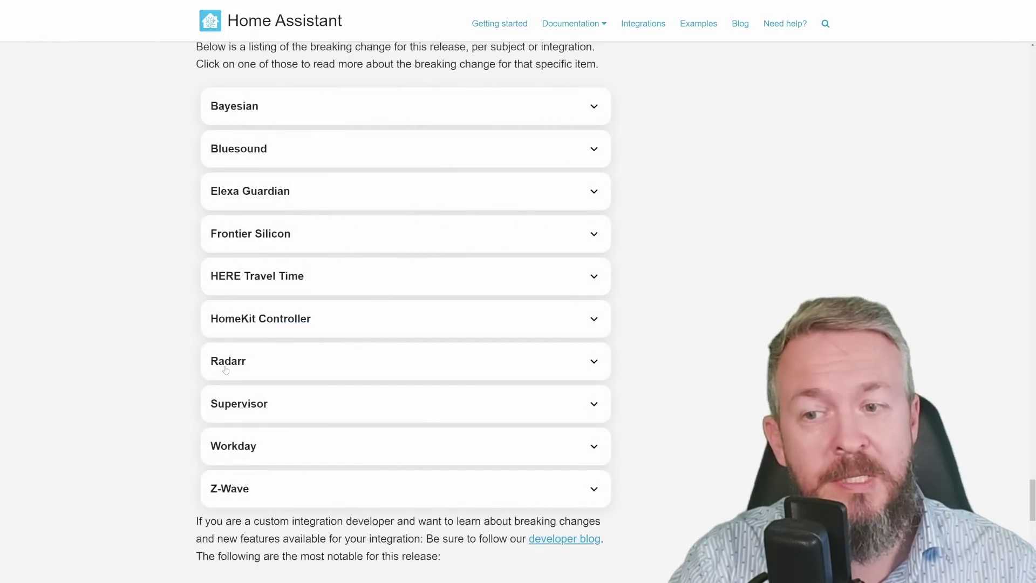
# Check the Radarr breaking change and open the Google Sheets integration's documentation from the release notes
pyautogui.click(234, 365)
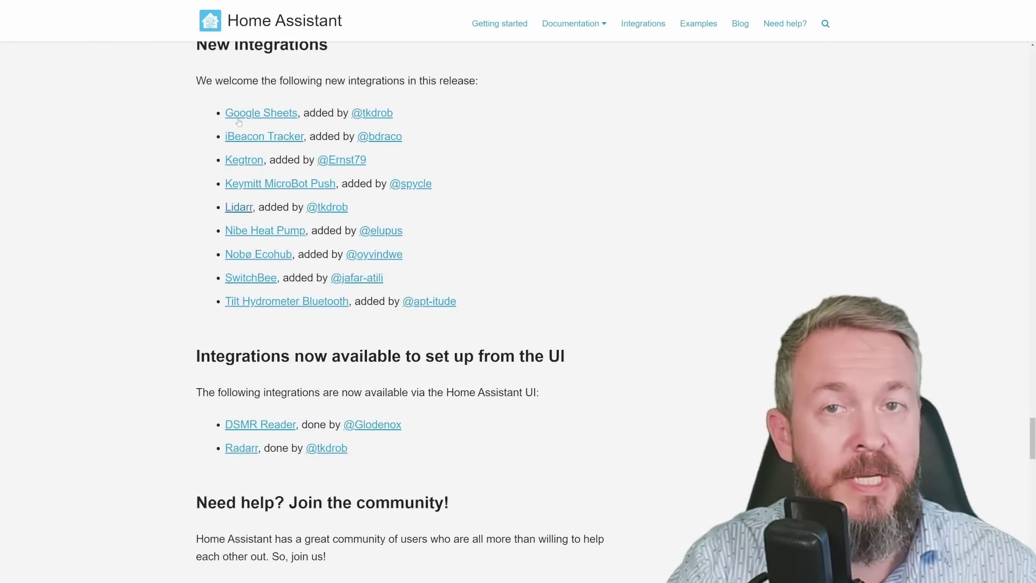
pyautogui.click(239, 120)
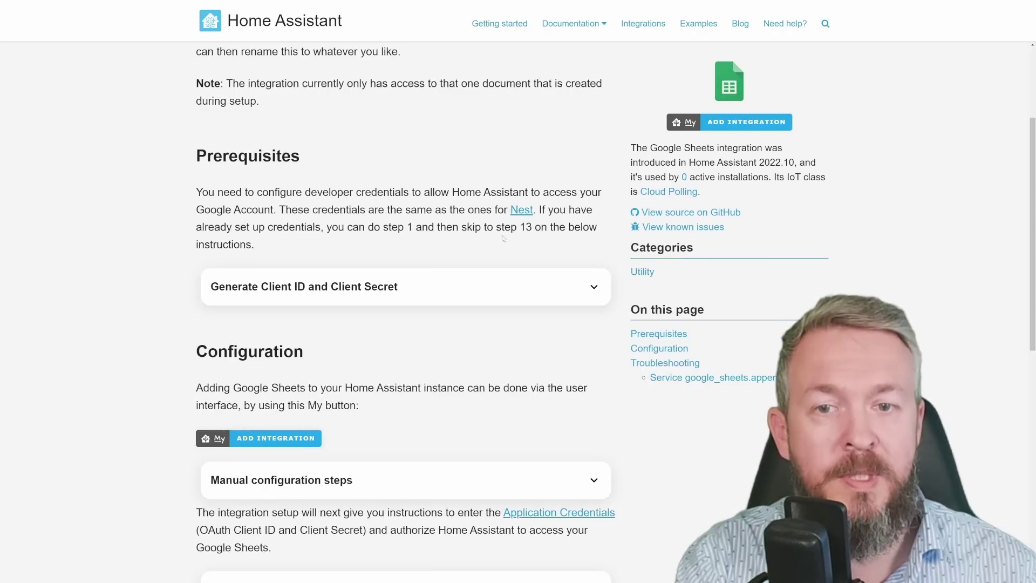
# Examine the instructions for generating a client ID and client secret, including the required publishing status
pyautogui.click(587, 285)
pyautogui.scroll(-5, 346, 255)
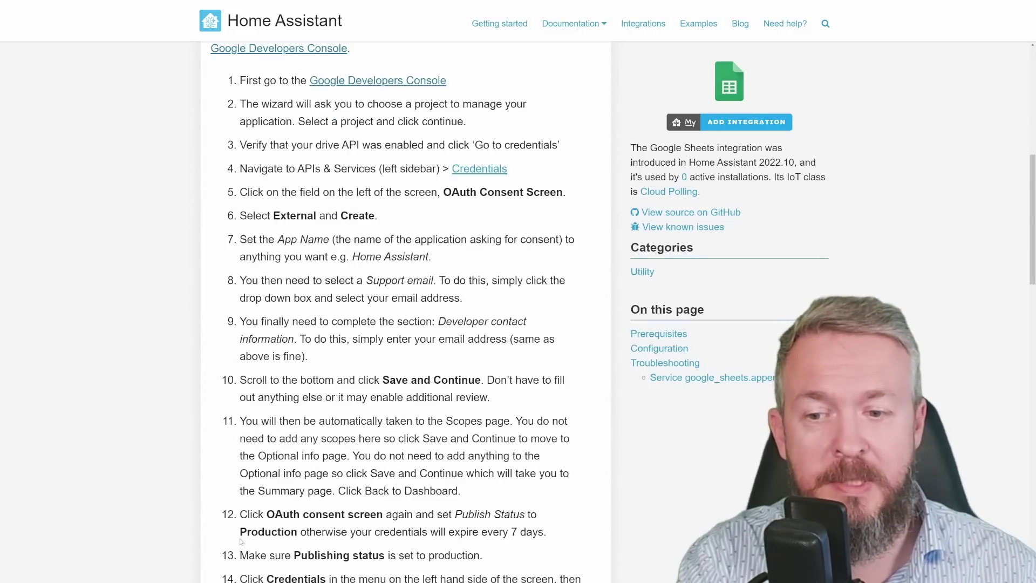
pyautogui.moveTo(249, 555); pyautogui.dragTo(497, 561)
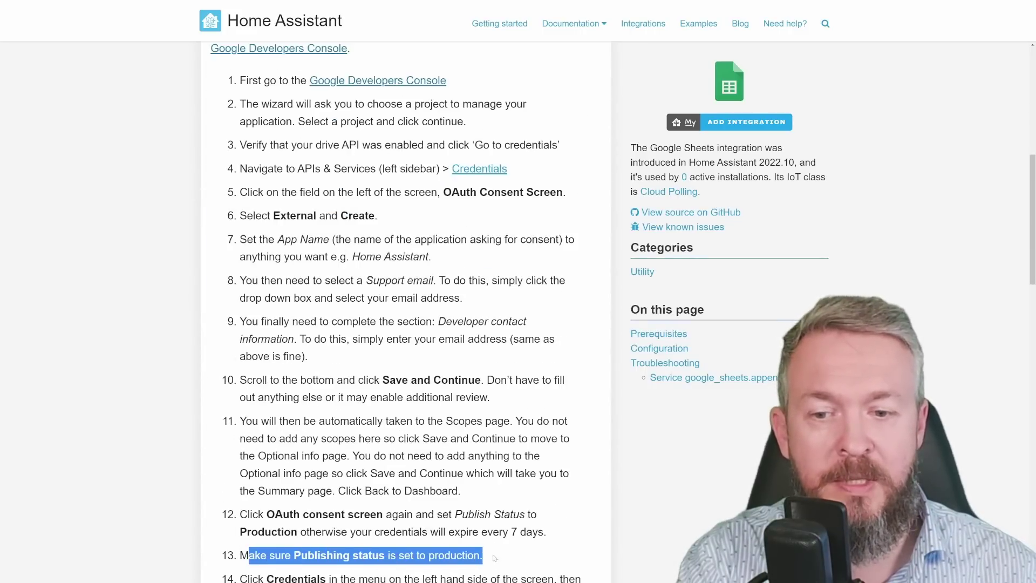
pyautogui.scroll(-4, 487, 500)
pyautogui.scroll(3, 392, 416)
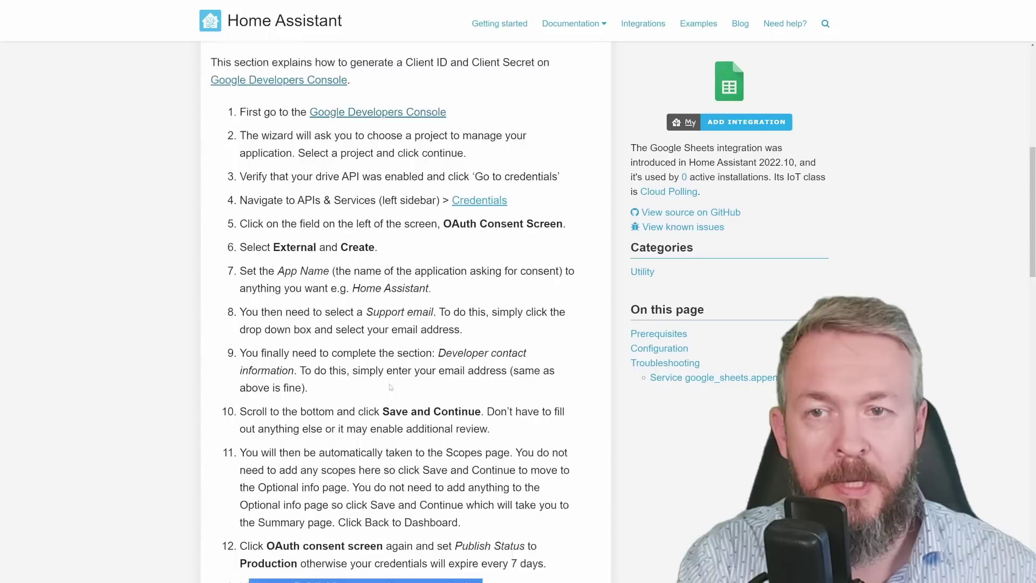
pyautogui.scroll(1, 392, 416)
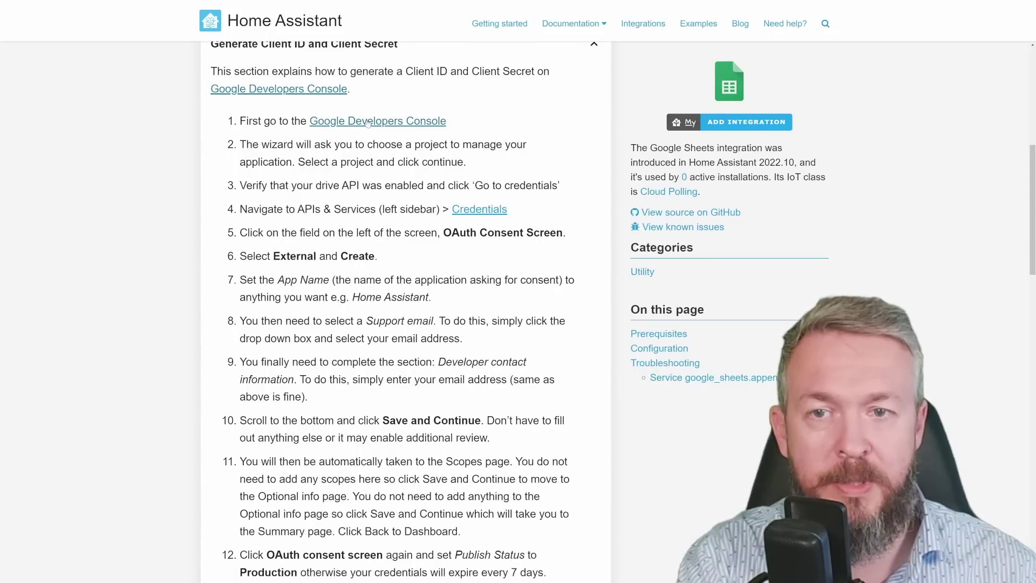
# Go to the linked Google Developers Console and enable the Google Drive API for the Home Assistant project
pyautogui.click(368, 123)
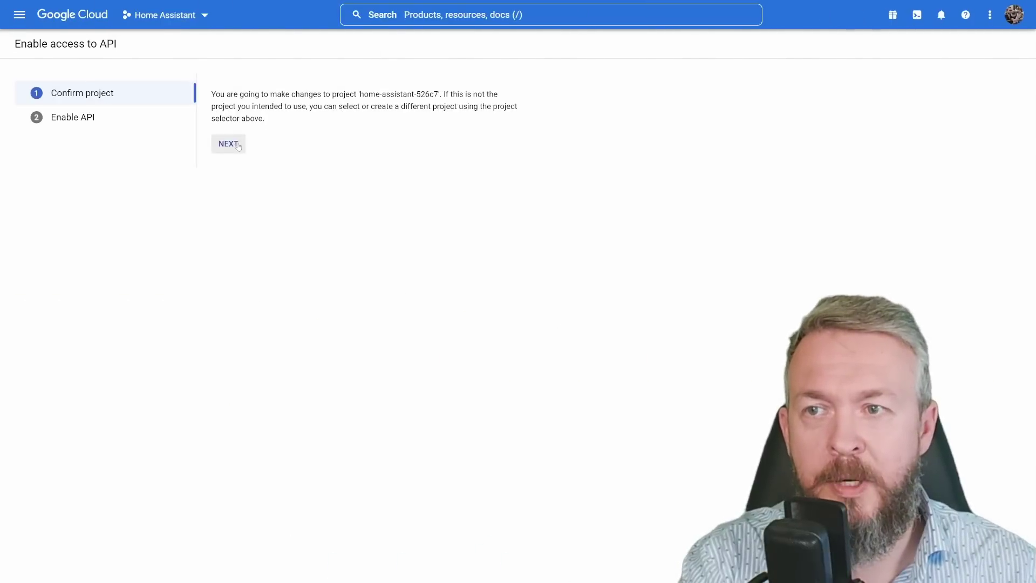
pyautogui.click(229, 144)
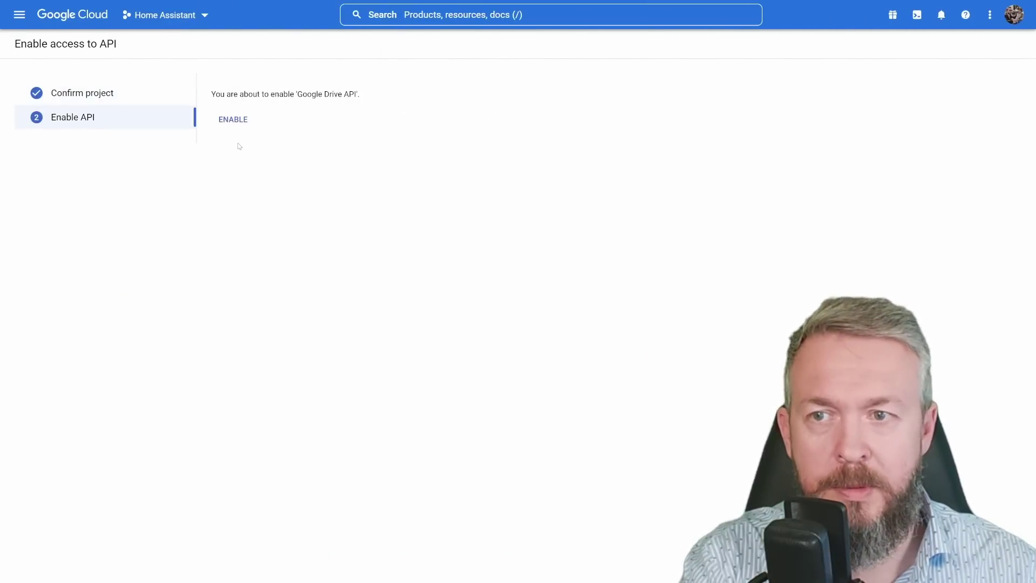
pyautogui.click(228, 120)
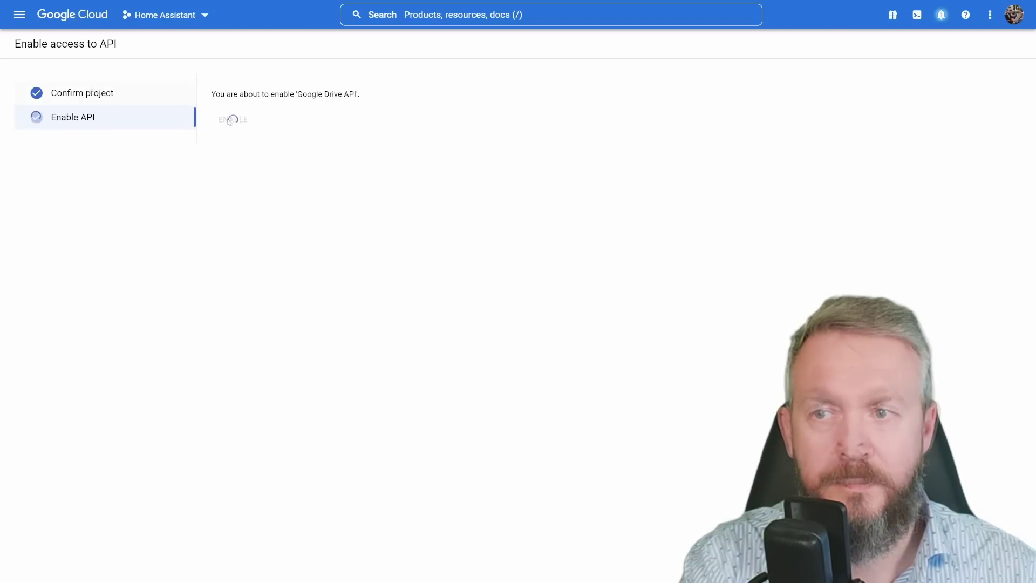
# Go to the project's API credentials and start creating a new OAuth client ID
pyautogui.click(20, 17)
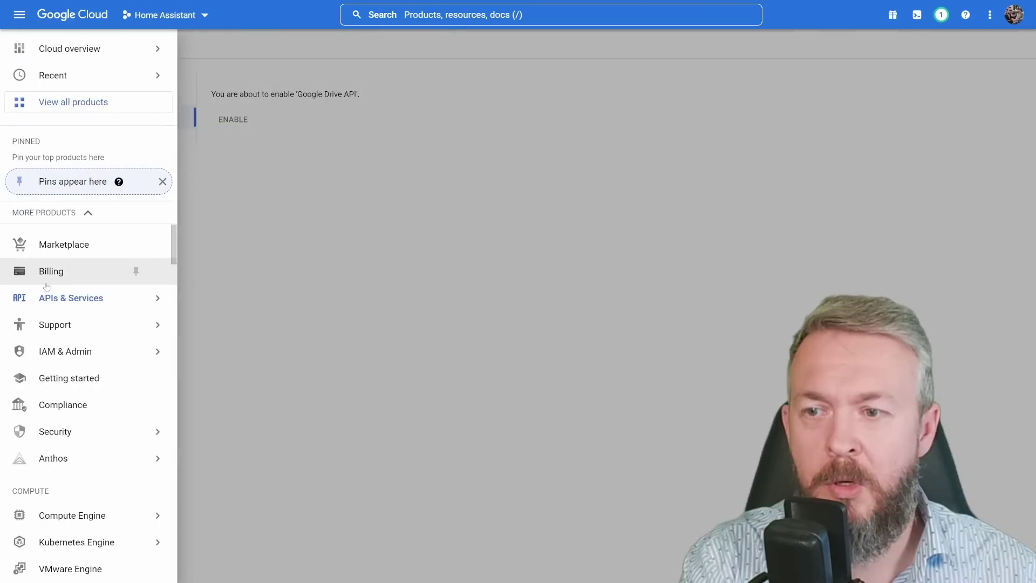
pyautogui.moveTo(135, 298)
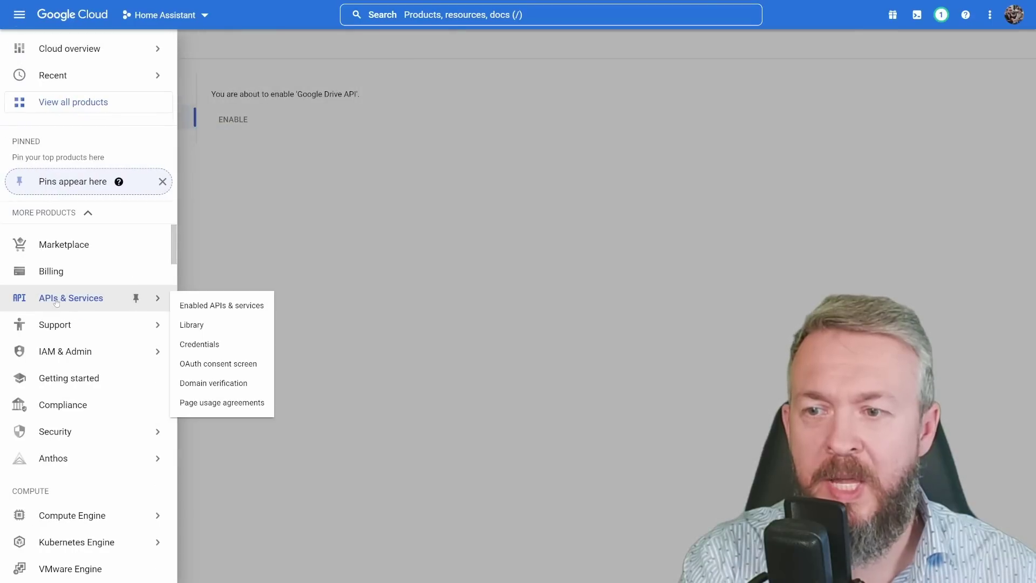
pyautogui.click(222, 345)
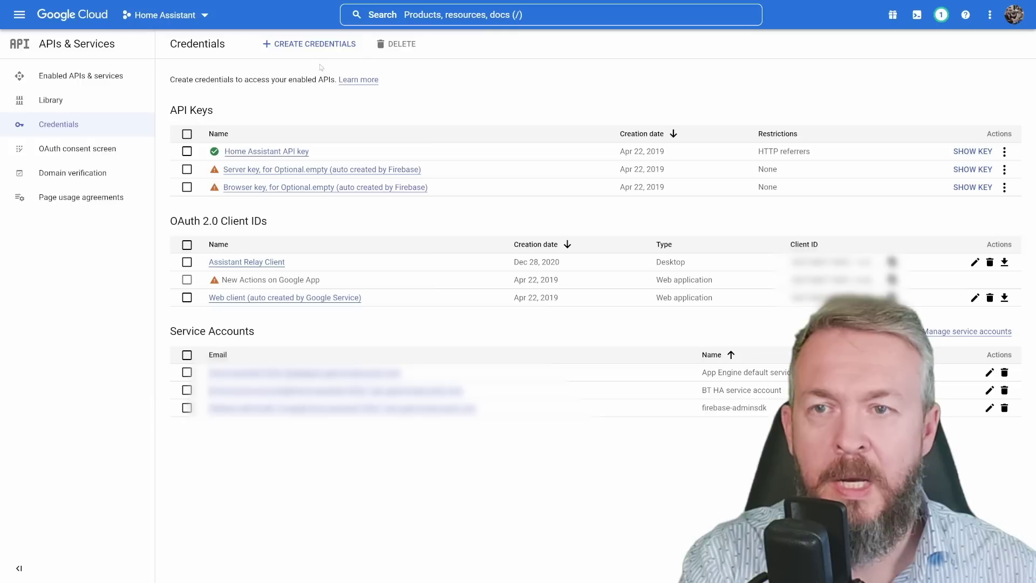
pyautogui.click(317, 46)
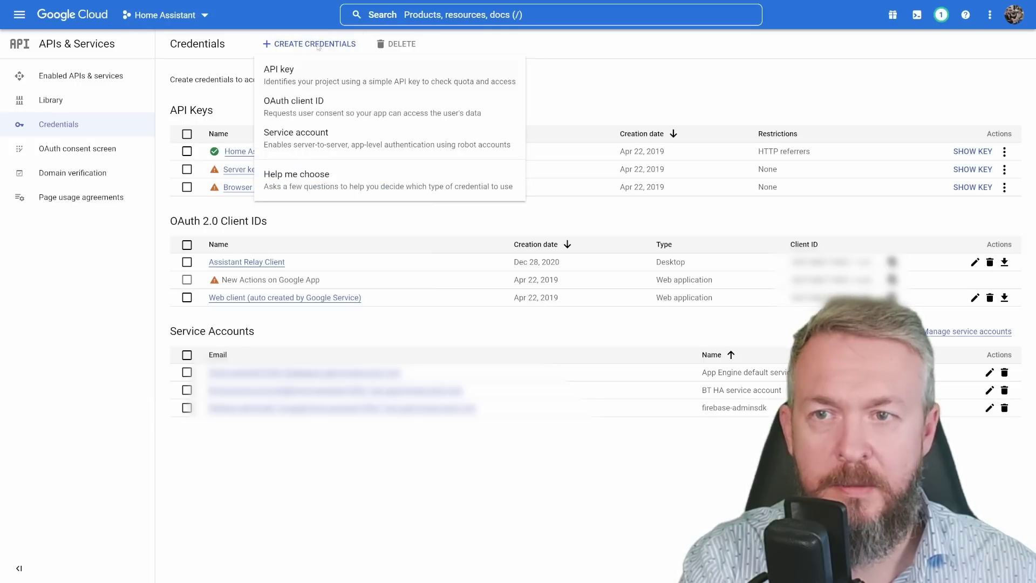
pyautogui.click(286, 110)
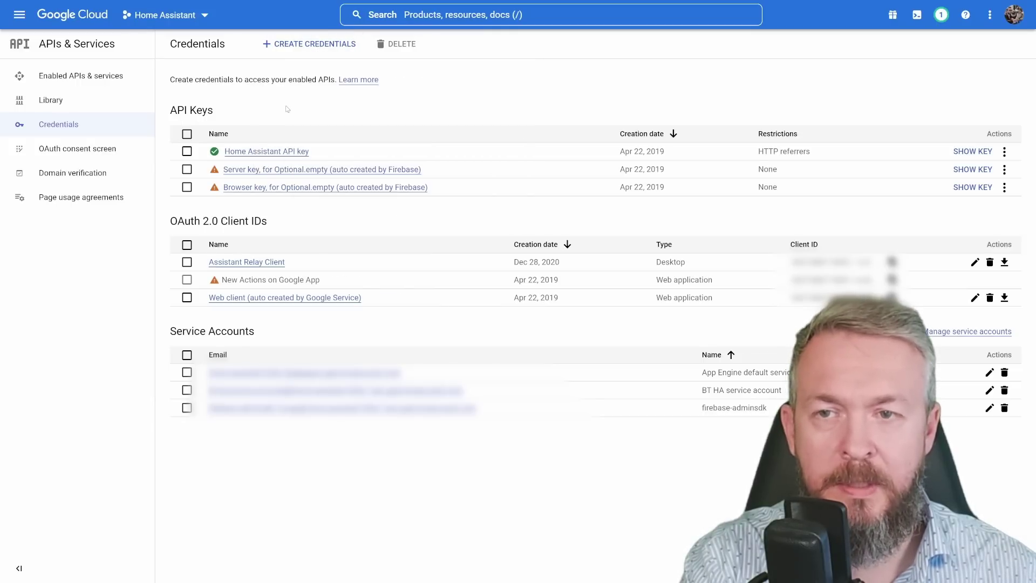
# Set the OAuth client's application type to Web application and name it "Home Assistant Credentials"
pyautogui.click(471, 136)
pyautogui.click(407, 146)
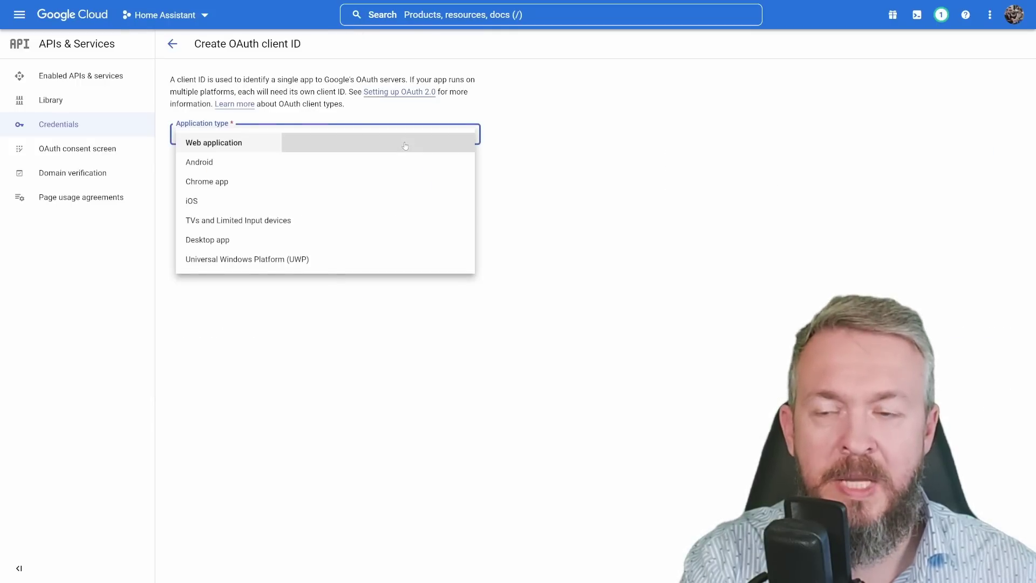
pyautogui.tripleClick(259, 171)
pyautogui.press('BackSpace')
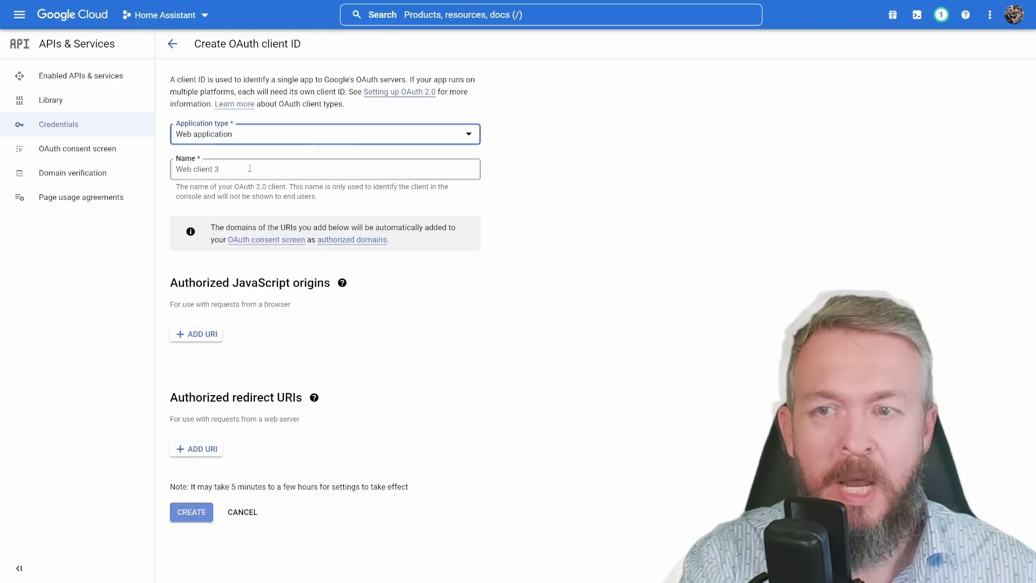
pyautogui.write('Home Assistant Credentials')
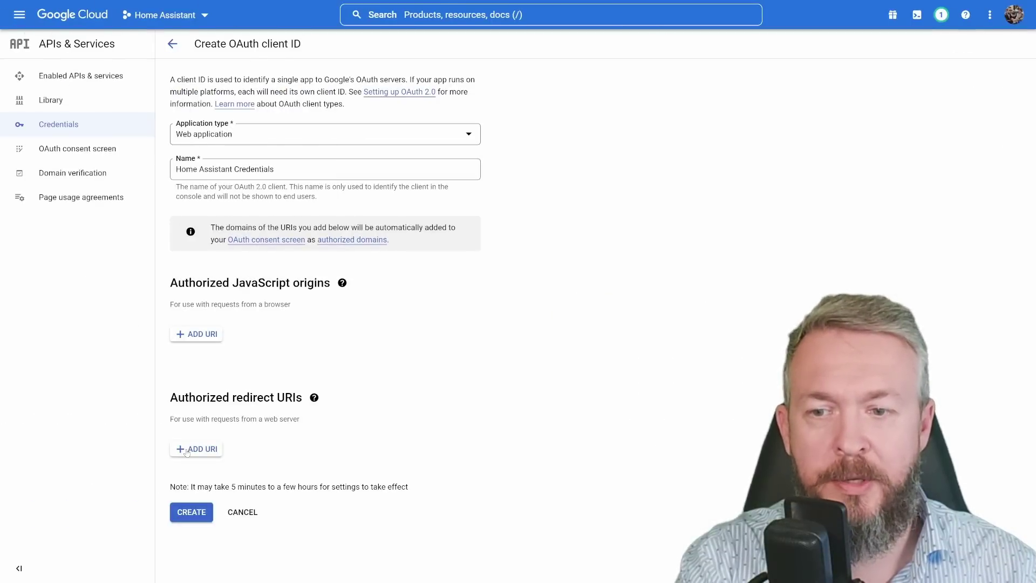
pyautogui.click(186, 450)
pyautogui.write('https://my.home-assistant.io/redirect/oauth')
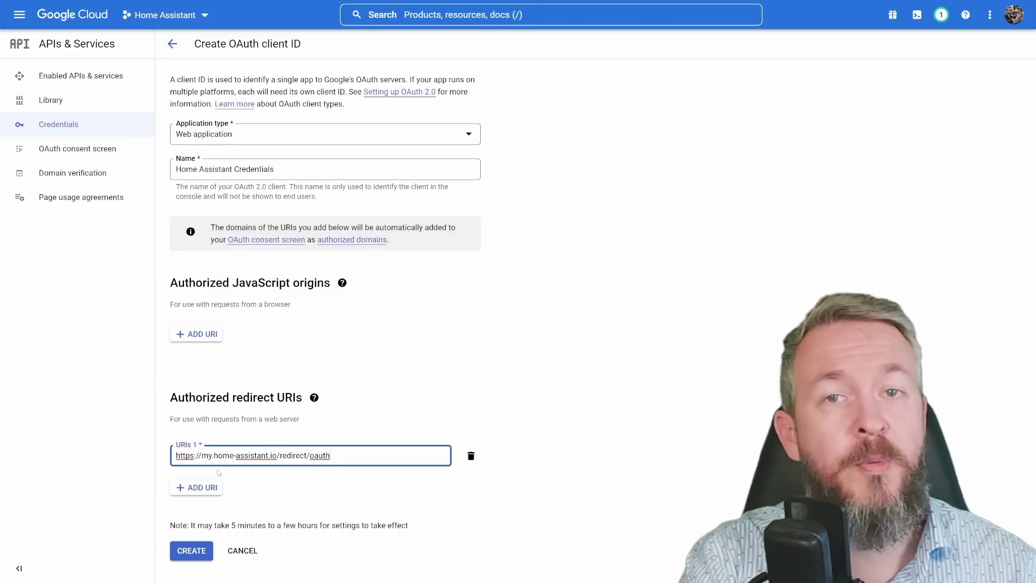
pyautogui.click(197, 547)
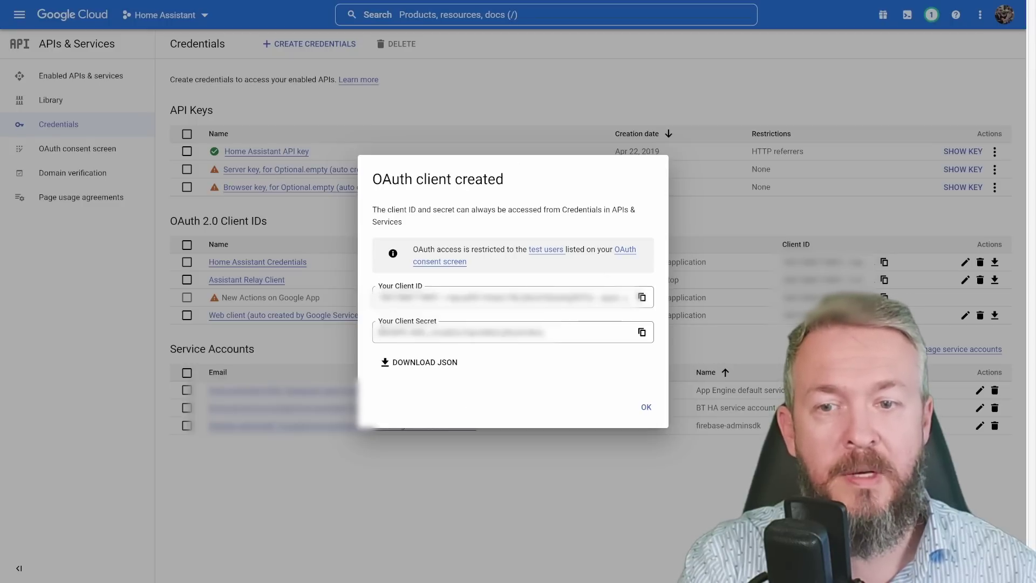
# Download the new OAuth client's JSON file and open the details of the Home Assistant Credentials client
pyautogui.click(424, 363)
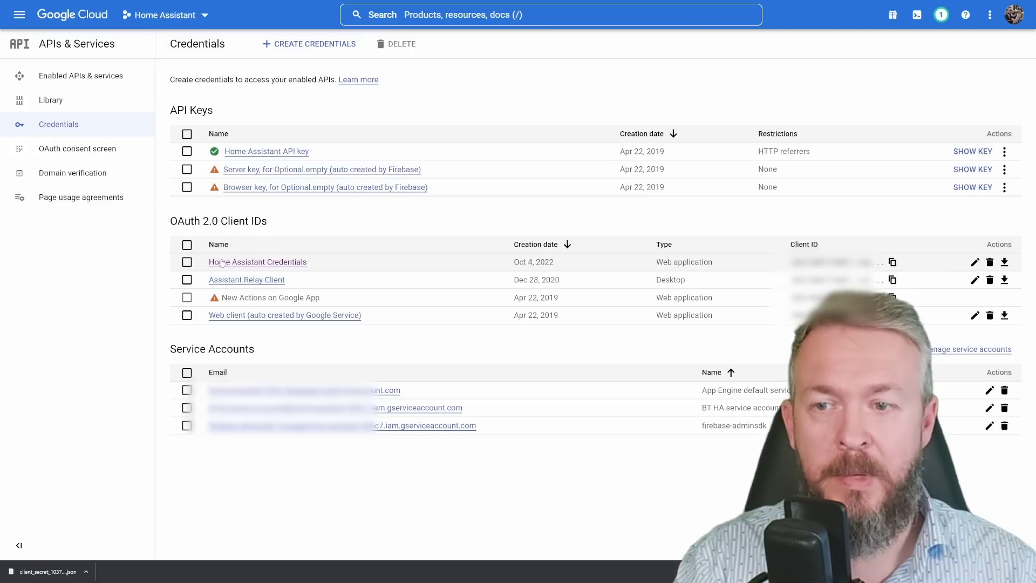
pyautogui.click(266, 263)
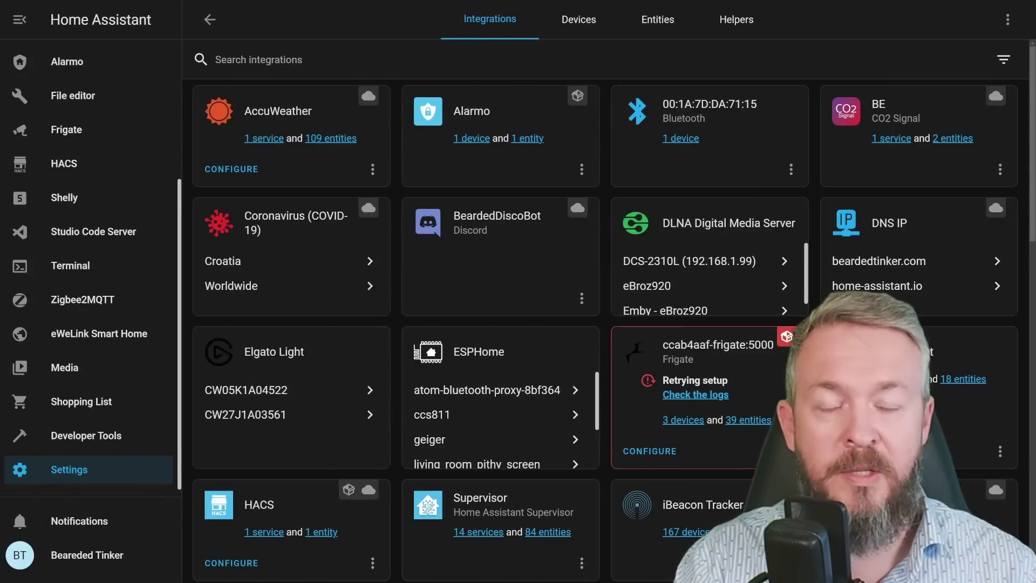
# Switch to Home Assistant and add the Google Sheets integration with a credential named "Home Assistant Google Sheet", the OAuth client ID and the client secret
pyautogui.click(958, 554)
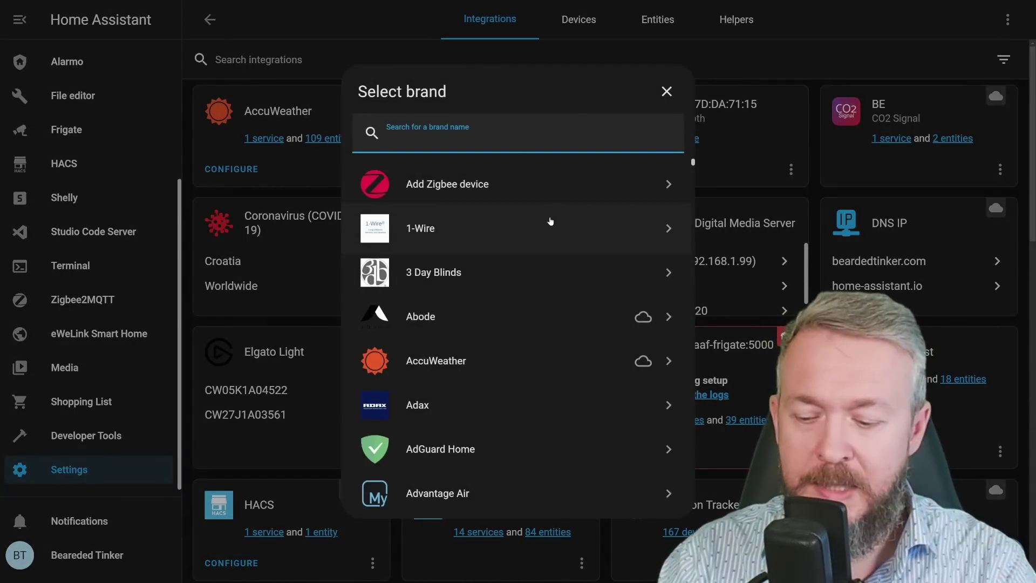
pyautogui.write('goo')
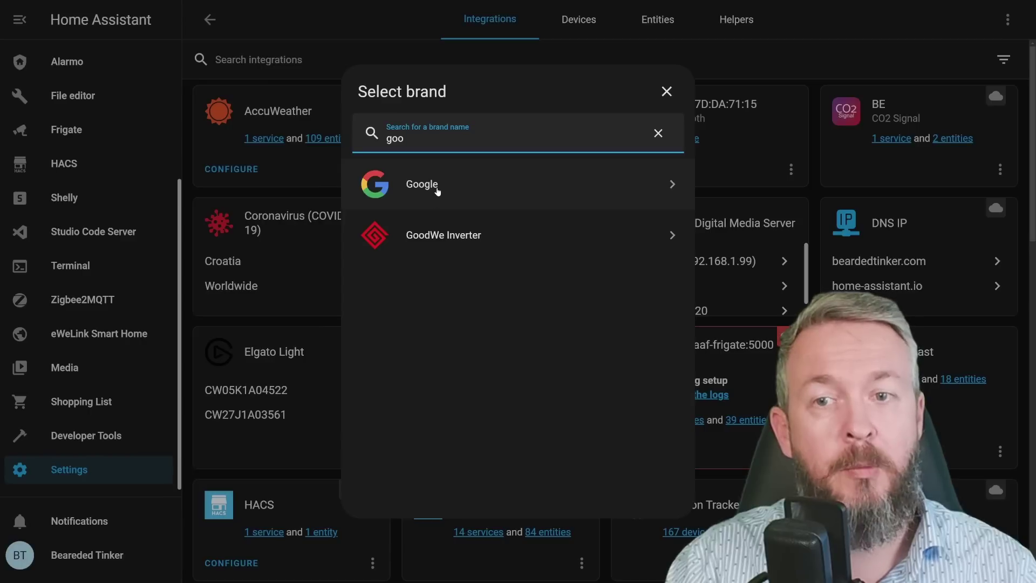
pyautogui.click(438, 191)
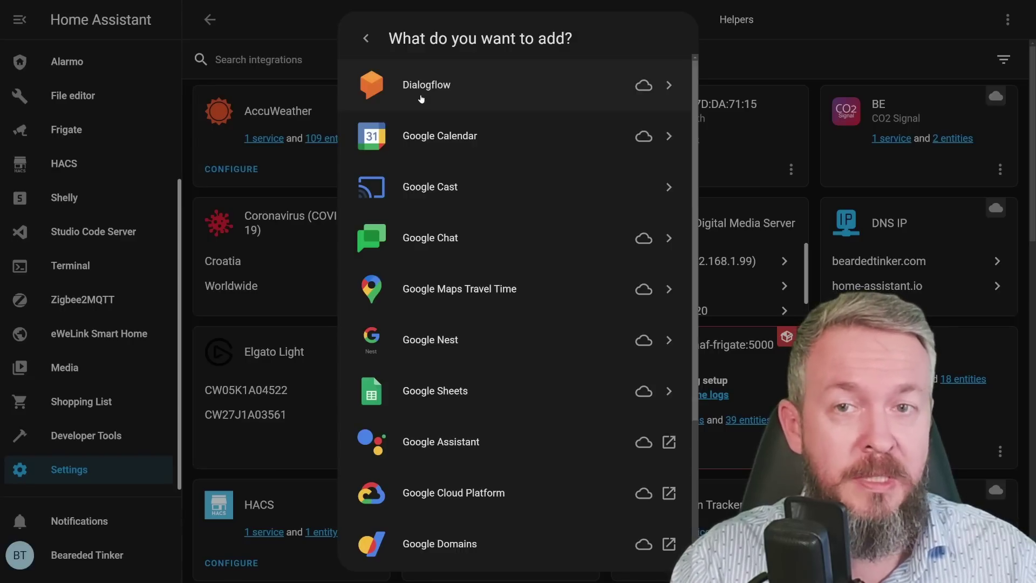
pyautogui.click(430, 393)
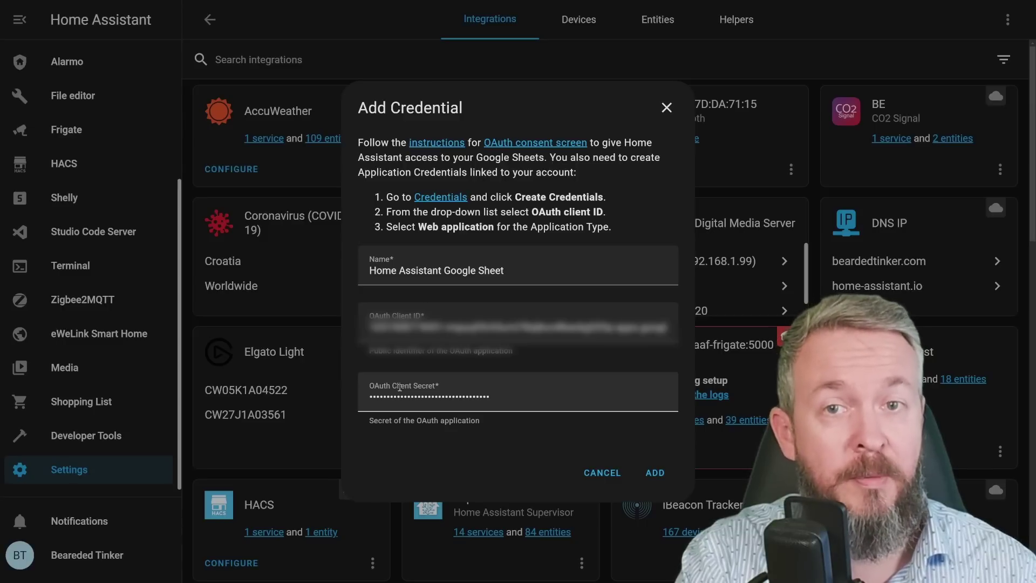
pyautogui.click(655, 472)
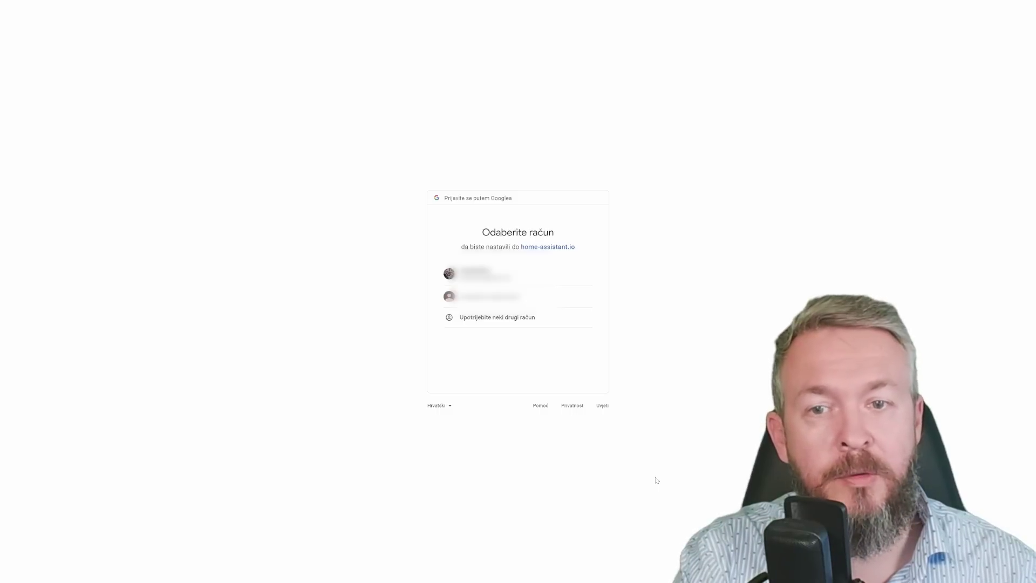
# Authorize access with the Google account and finish the Google Sheets integration setup
pyautogui.click(470, 274)
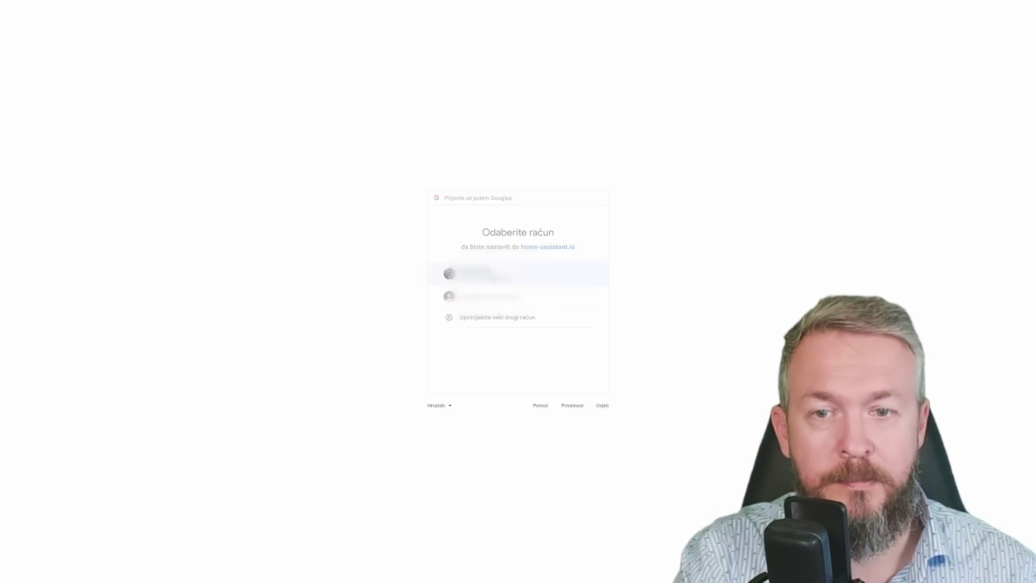
pyautogui.click(452, 294)
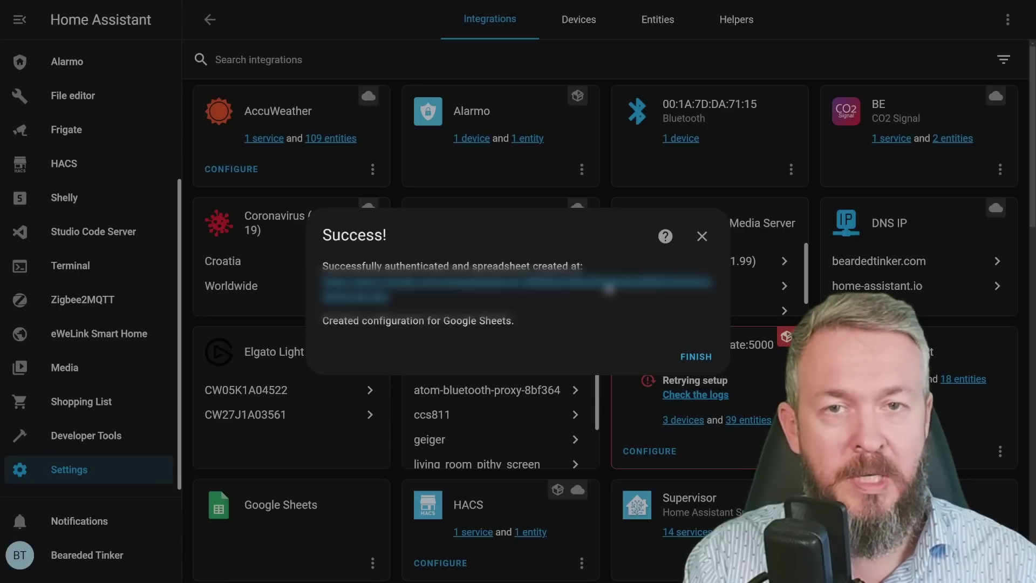
pyautogui.click(696, 357)
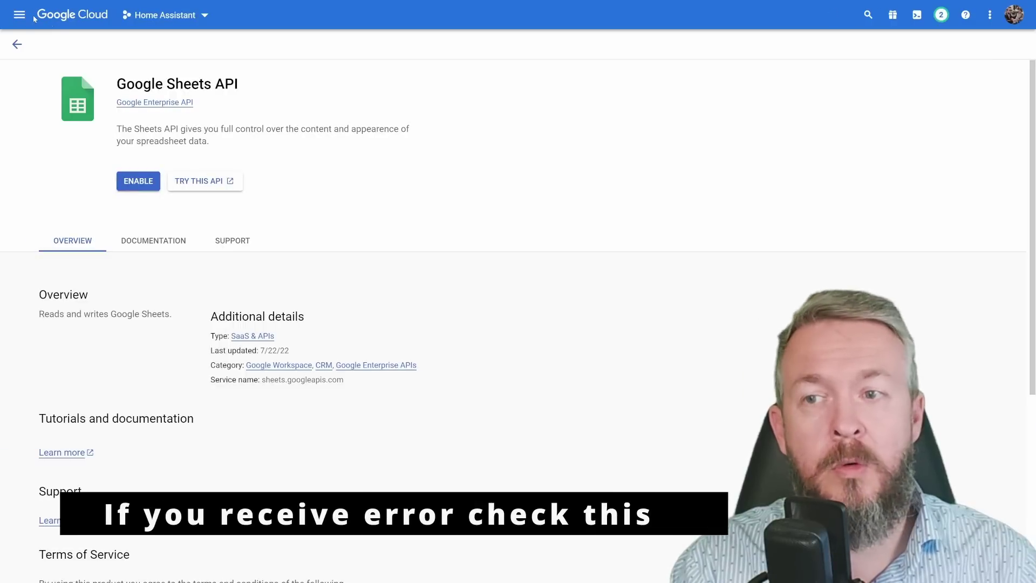
# Switch to Google Cloud, review the project's enabled APIs and services, and open the API Library
pyautogui.click(20, 15)
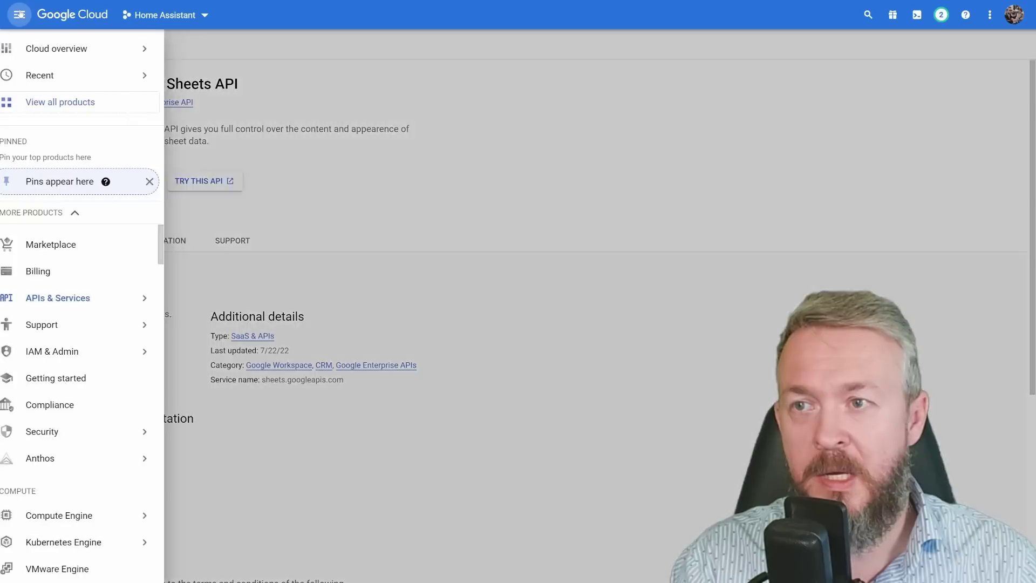
pyautogui.moveTo(81, 298)
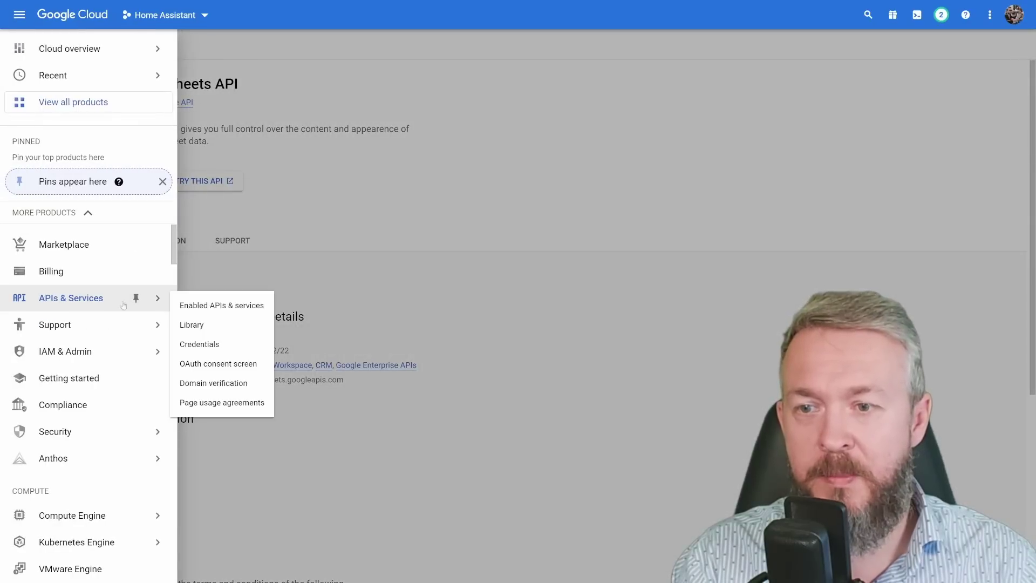
pyautogui.click(212, 306)
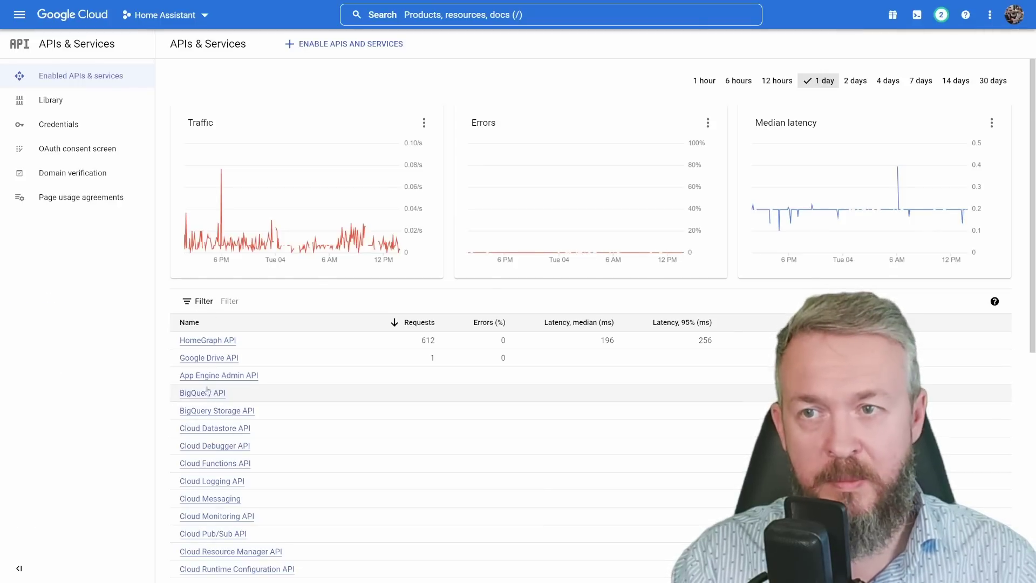
pyautogui.click(327, 44)
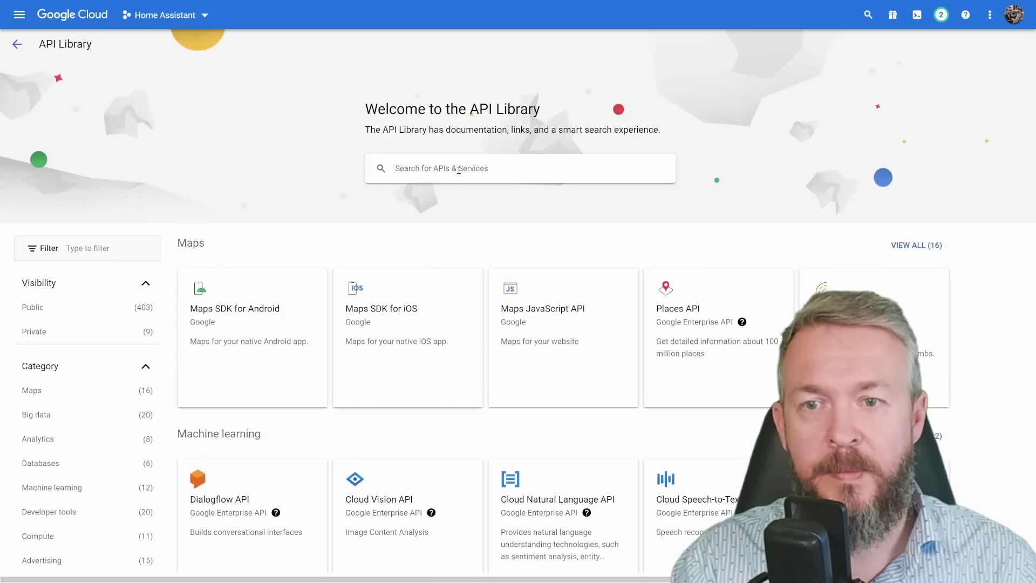
# Search the API Library for "sheets" and enable the Google Sheets API
pyautogui.click(458, 171)
pyautogui.write('sheet')
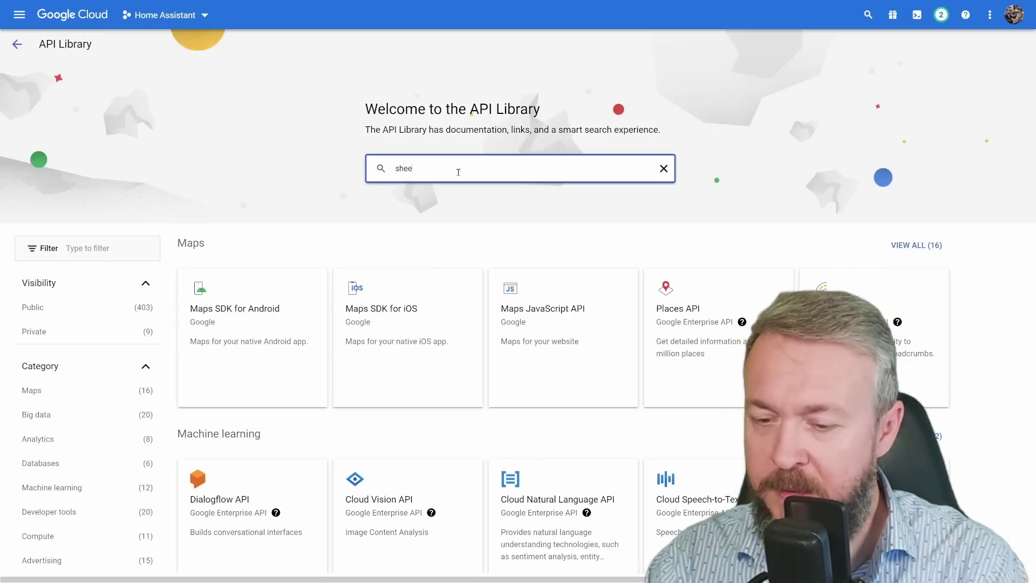
pyautogui.write('s')
pyautogui.press('Return')
pyautogui.click(321, 213)
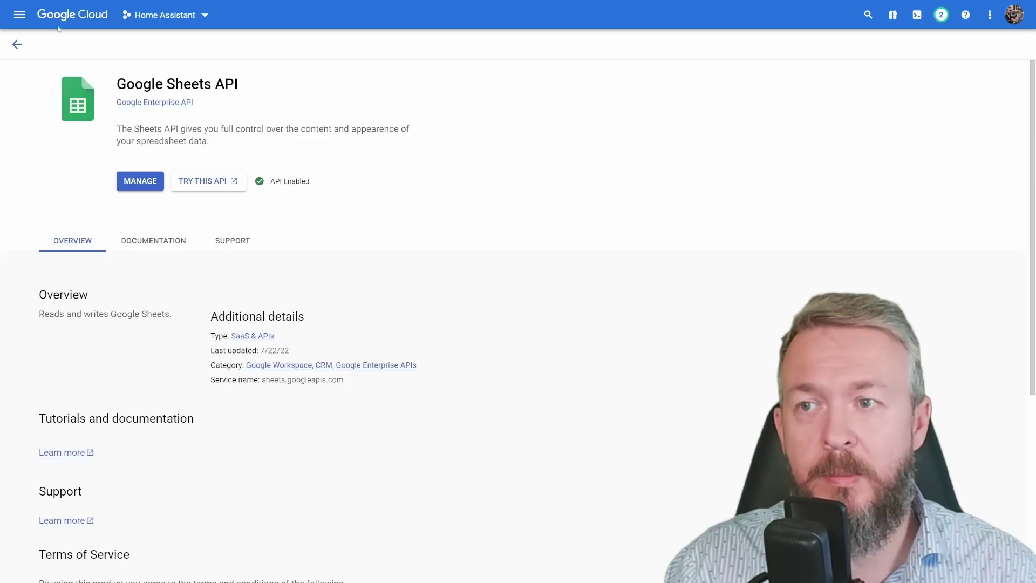
# Return to the API Library, search for "drive", and open the Google Drive API
pyautogui.click(13, 42)
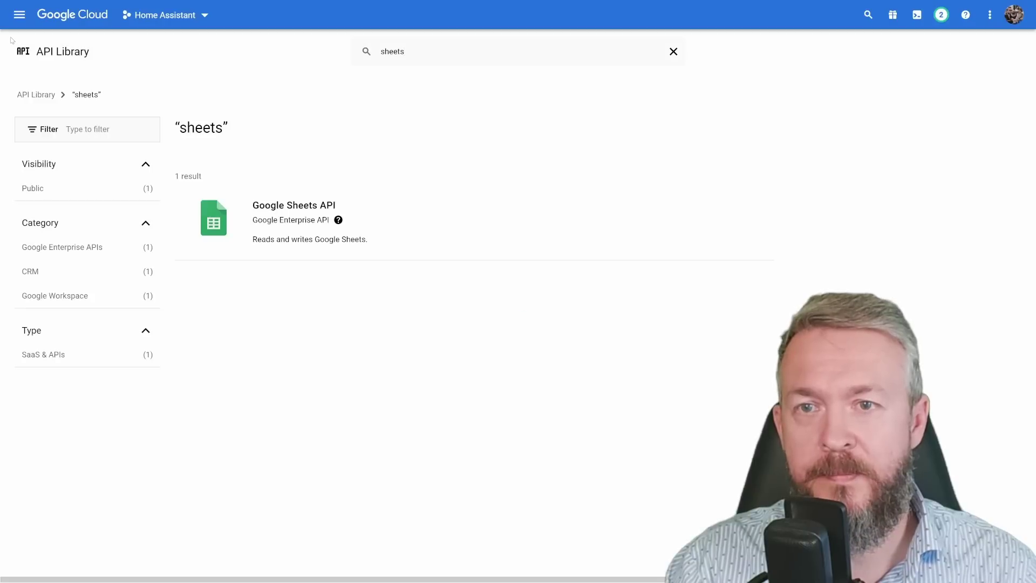
pyautogui.click(430, 51)
pyautogui.write('drive')
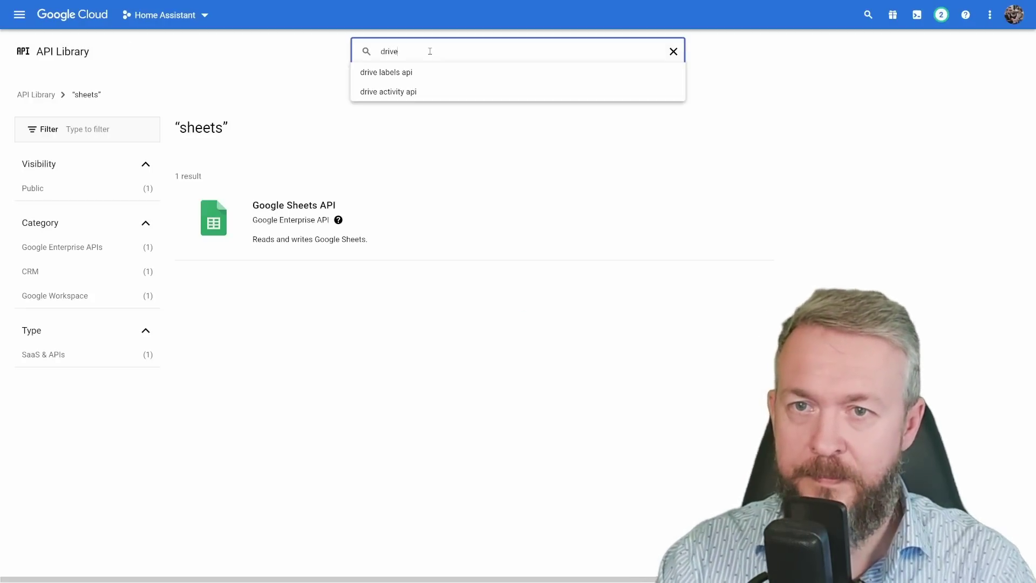
pyautogui.press('Return')
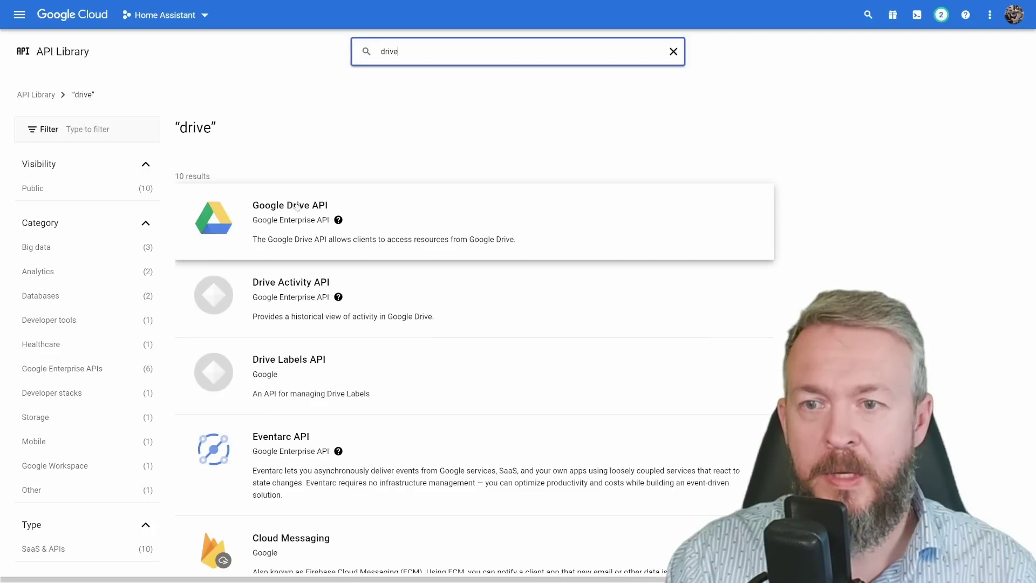
pyautogui.click(285, 208)
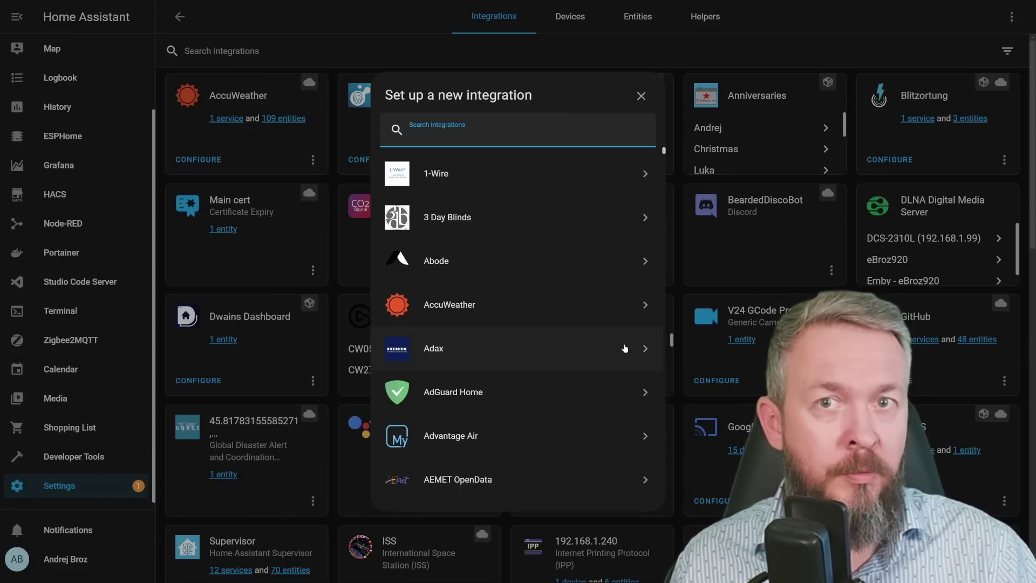
# Switch to Home Assistant and search the new-integration list for "googl" and "den"
pyautogui.write('googl')
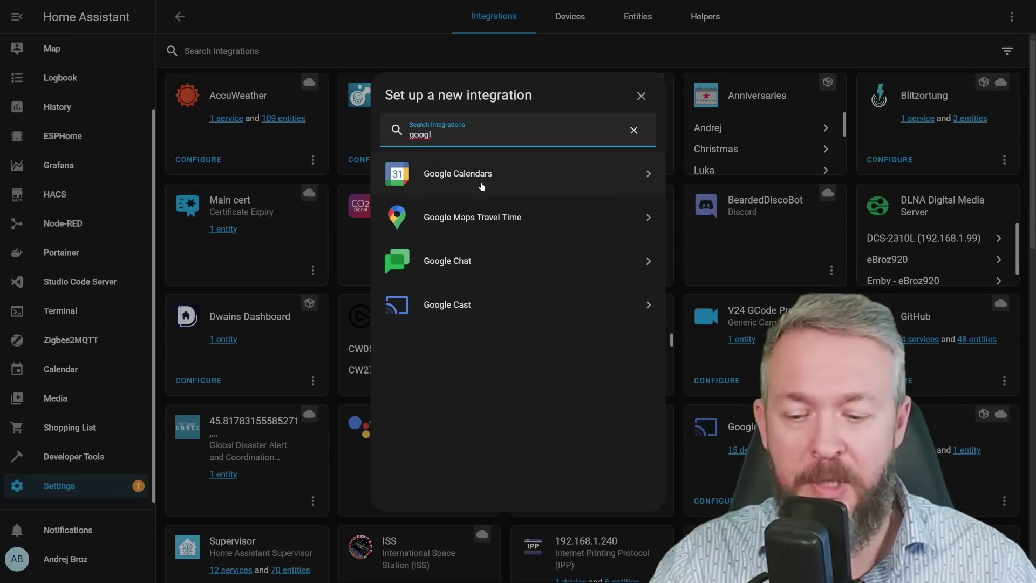
pyautogui.hotkey('ctrl', 'a')
pyautogui.write('de')
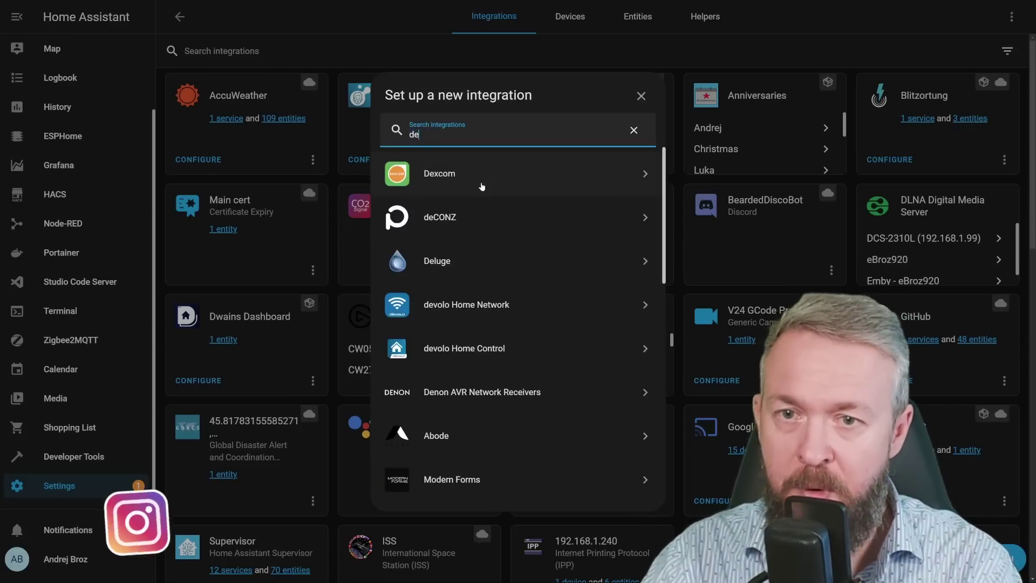
pyautogui.write('n')
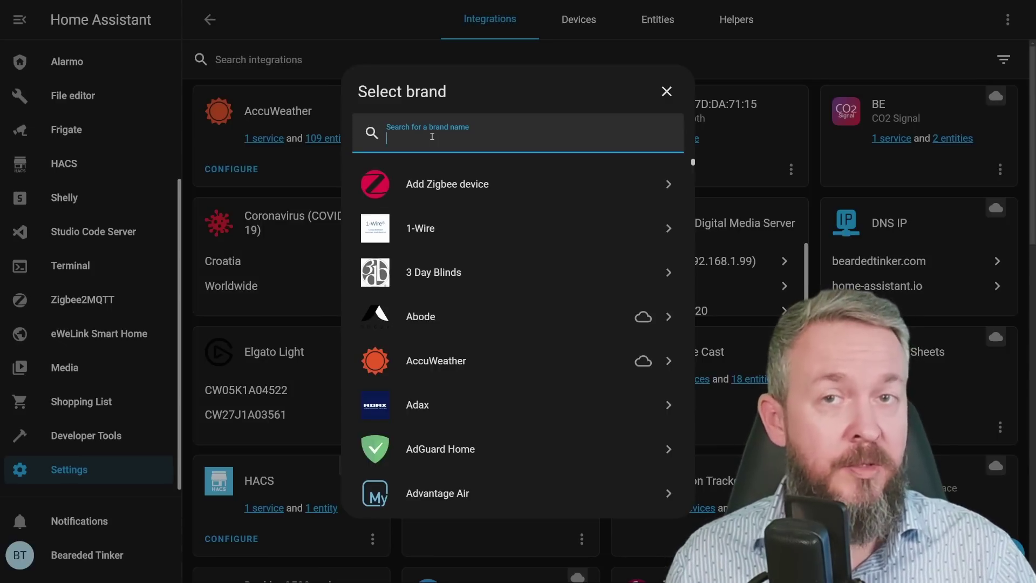
# Search the brand list for "googl", review the integrations offered under Google, and return to brand selection
pyautogui.write('googl')
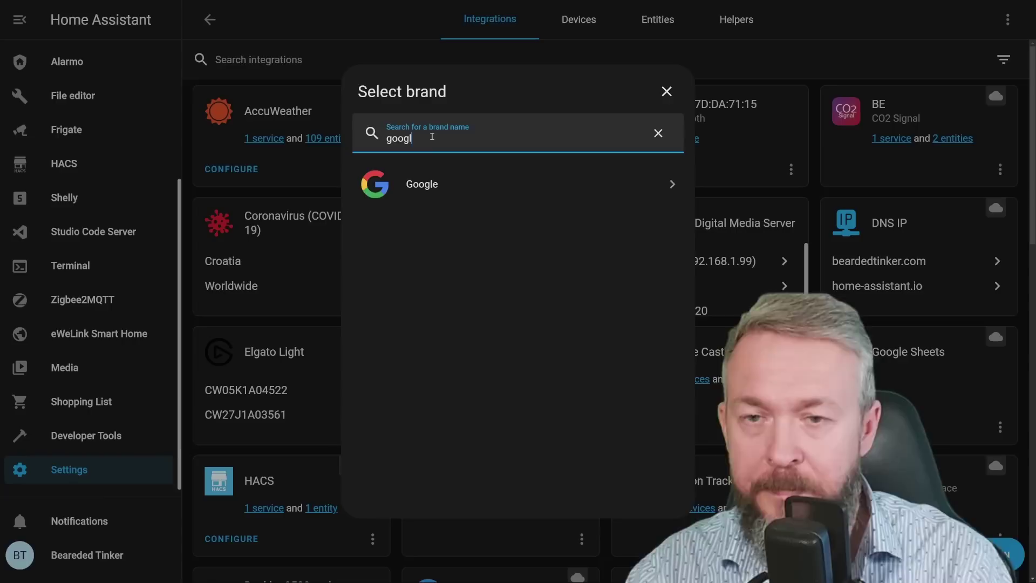
pyautogui.click(442, 193)
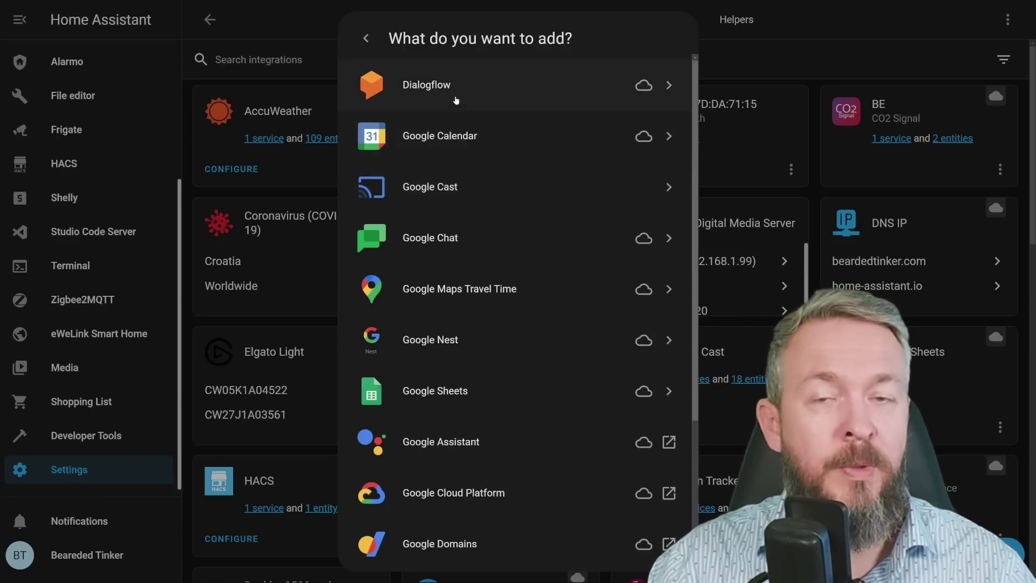
pyautogui.scroll(-5, 443, 313)
pyautogui.scroll(-1, 453, 345)
pyautogui.scroll(4, 462, 370)
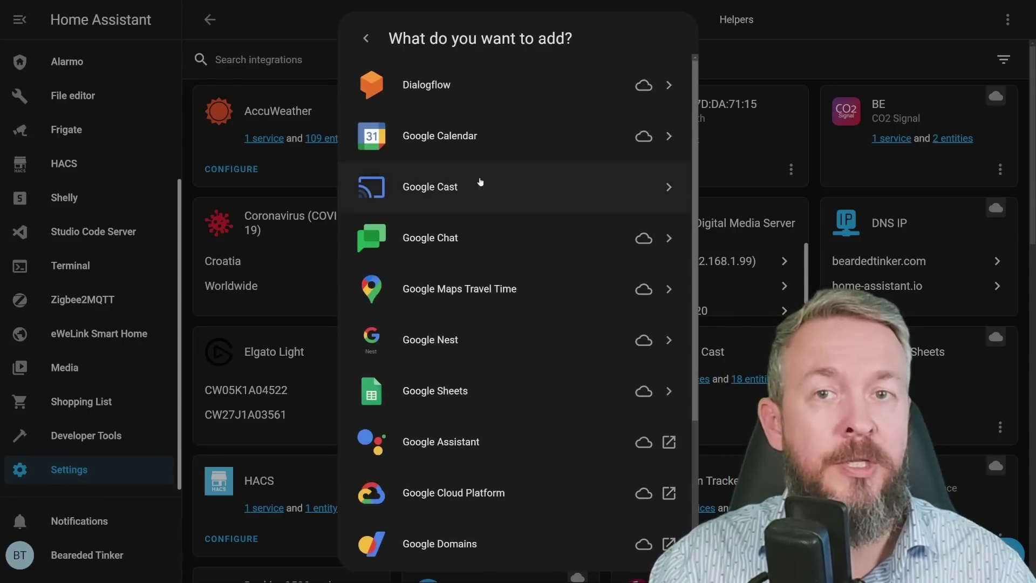
pyautogui.click(366, 38)
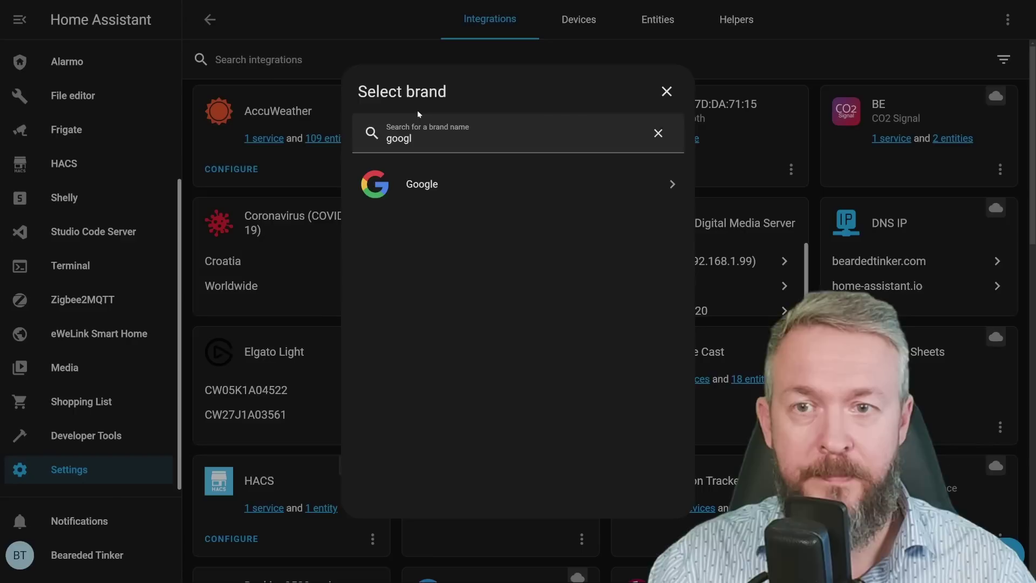
# Search the brand list for "deno" and open the Denon brand
pyautogui.doubleClick(414, 139)
pyautogui.write('deno')
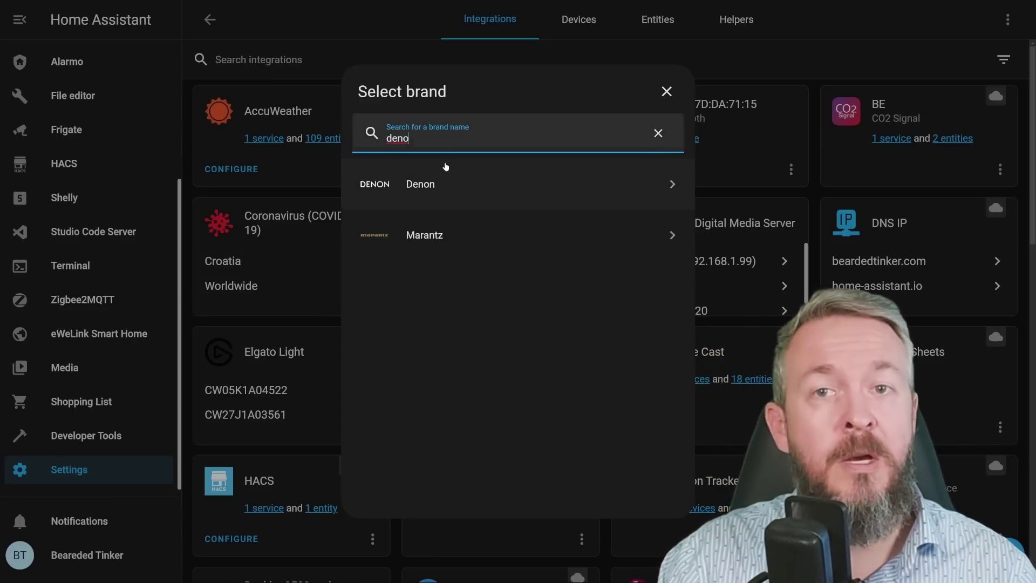
pyautogui.click(432, 185)
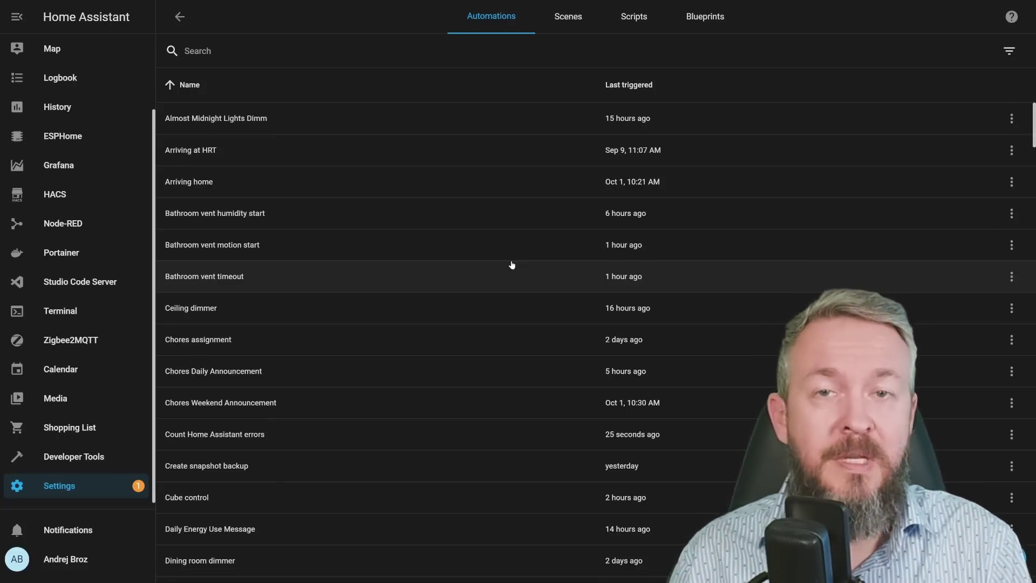
# Open the "Bathroom vent humidity start" automation, and in the other instance open "tado living room too long heating manual"
pyautogui.click(226, 224)
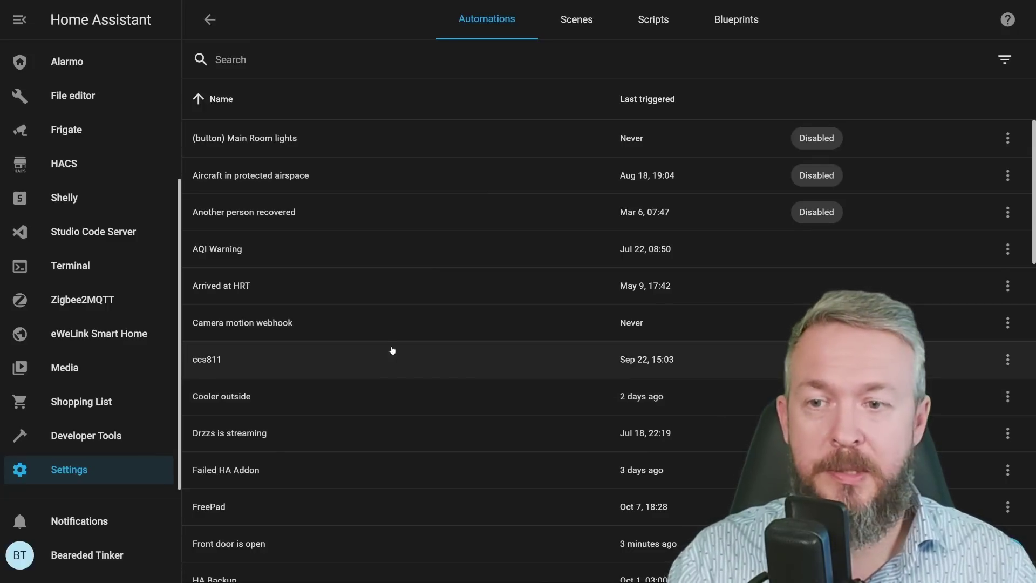
pyautogui.scroll(-9, 402, 402)
pyautogui.scroll(-9, 401, 402)
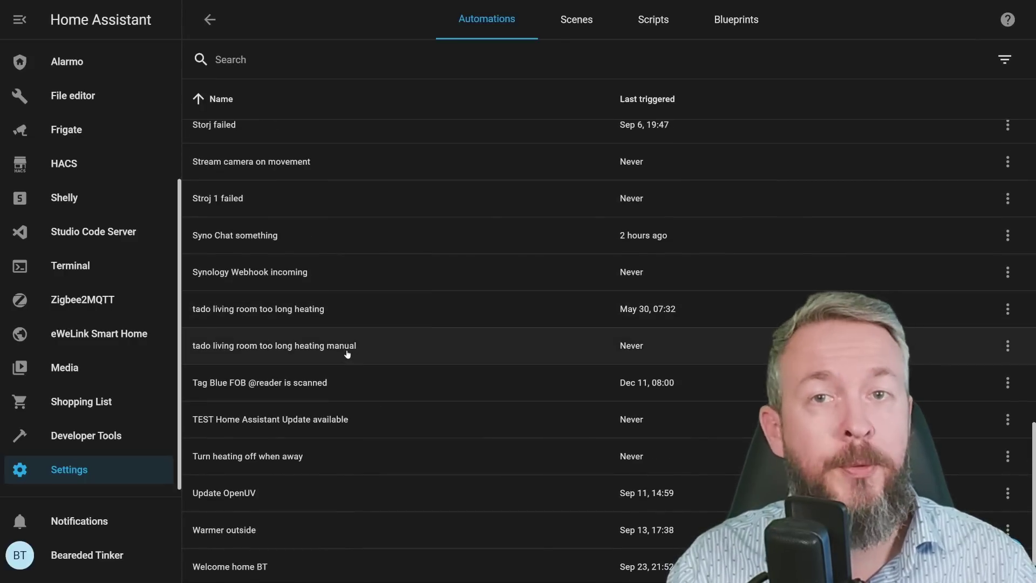
pyautogui.click(347, 352)
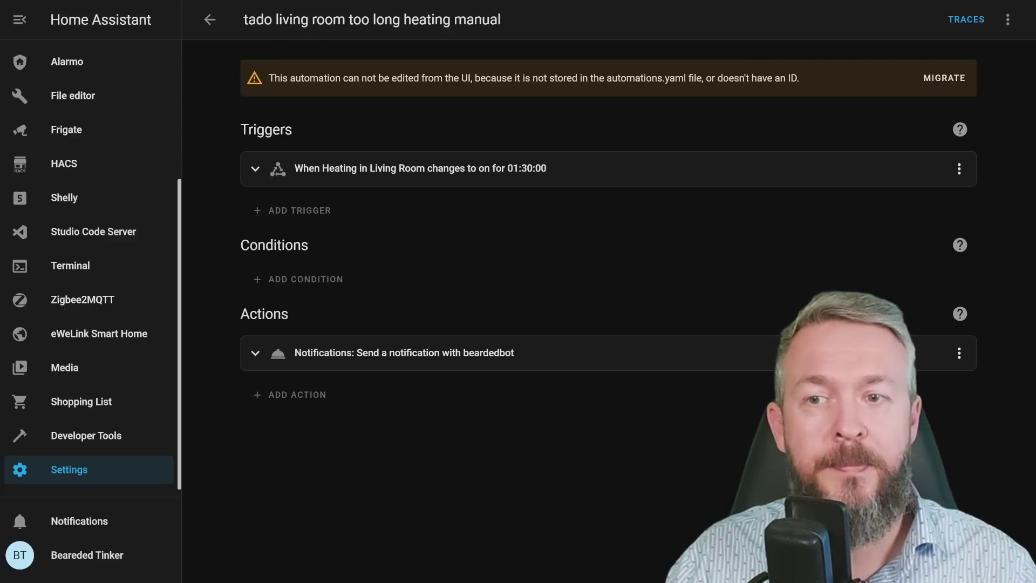
# Expand the living room heating trigger, review its entity, state and duration settings, and collapse it again
pyautogui.click(317, 168)
pyautogui.scroll(-3, 368, 332)
pyautogui.scroll(3, 362, 329)
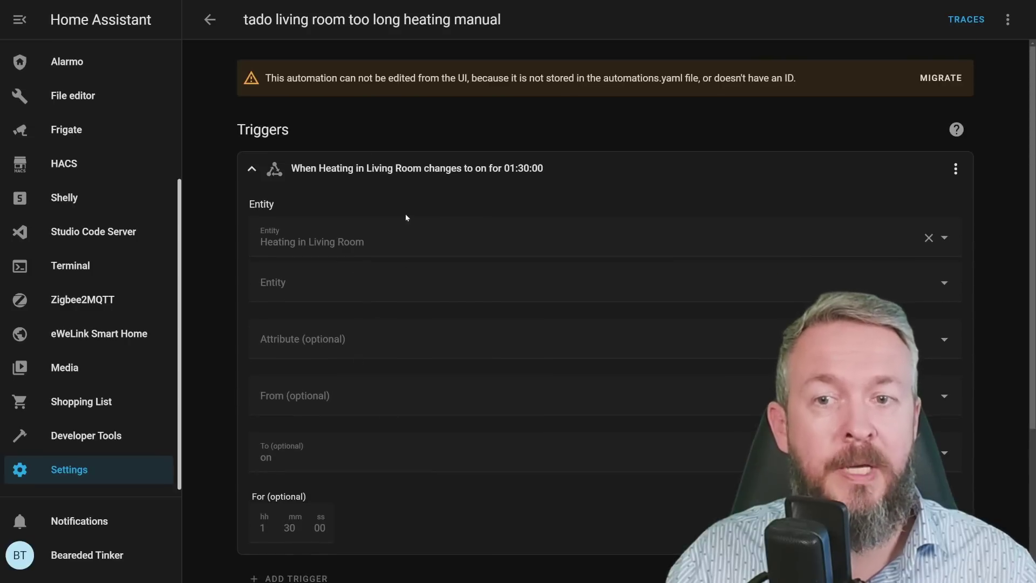
pyautogui.click(422, 169)
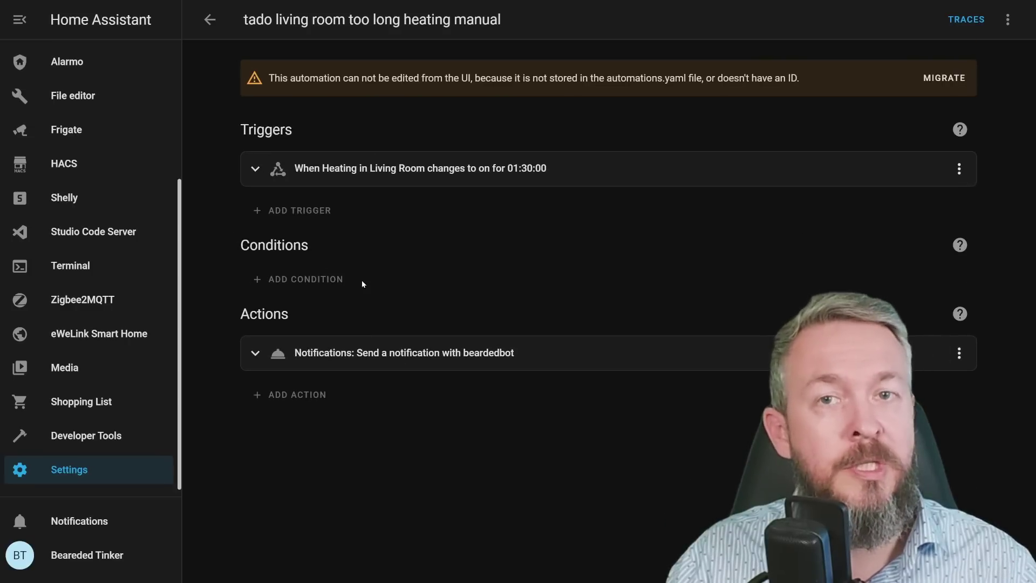
# Expand and review the beardedbot notification action, and start migrating the automation
pyautogui.click(358, 352)
pyautogui.scroll(-3, 394, 270)
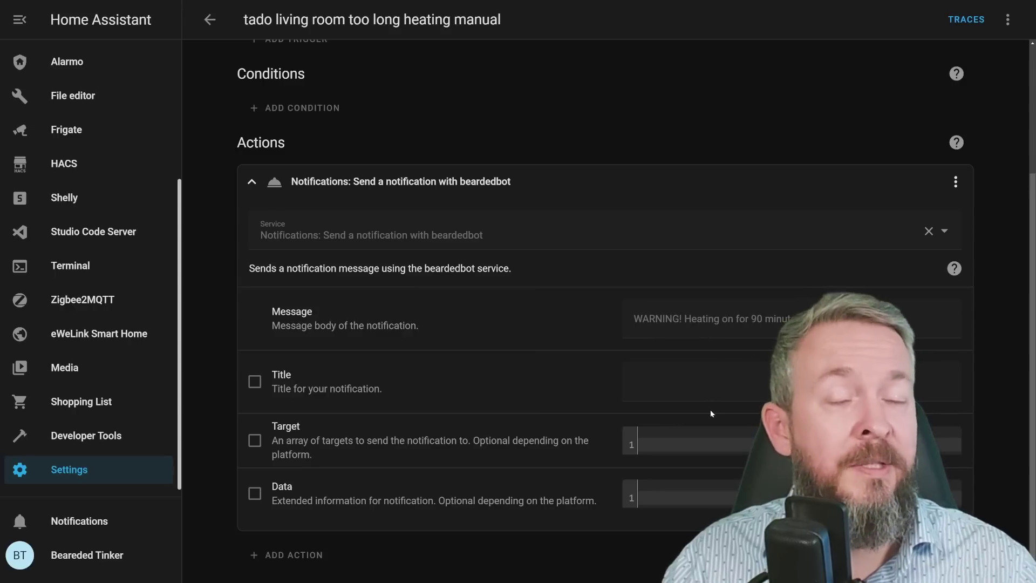
pyautogui.scroll(3, 706, 408)
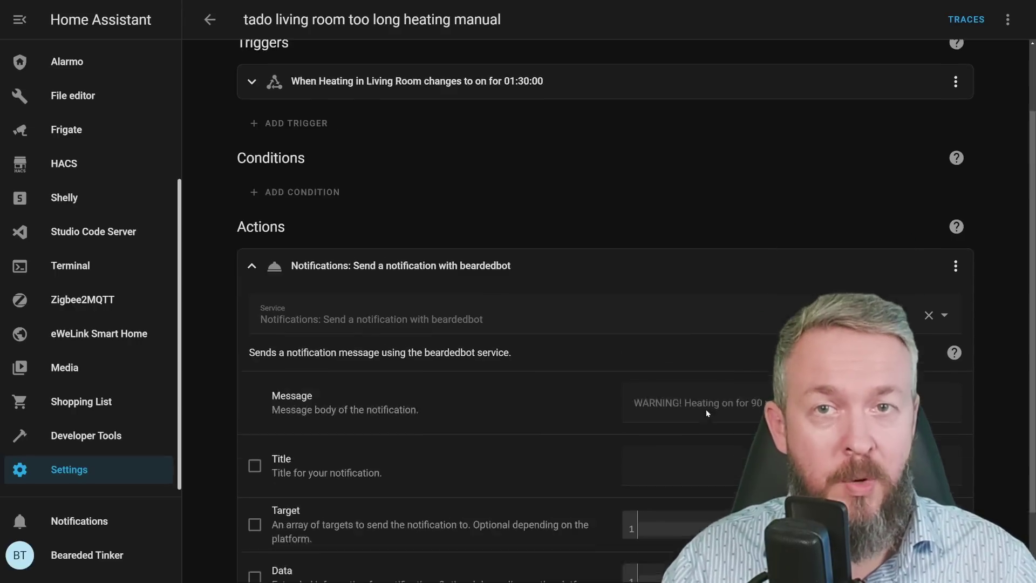
pyautogui.click(941, 78)
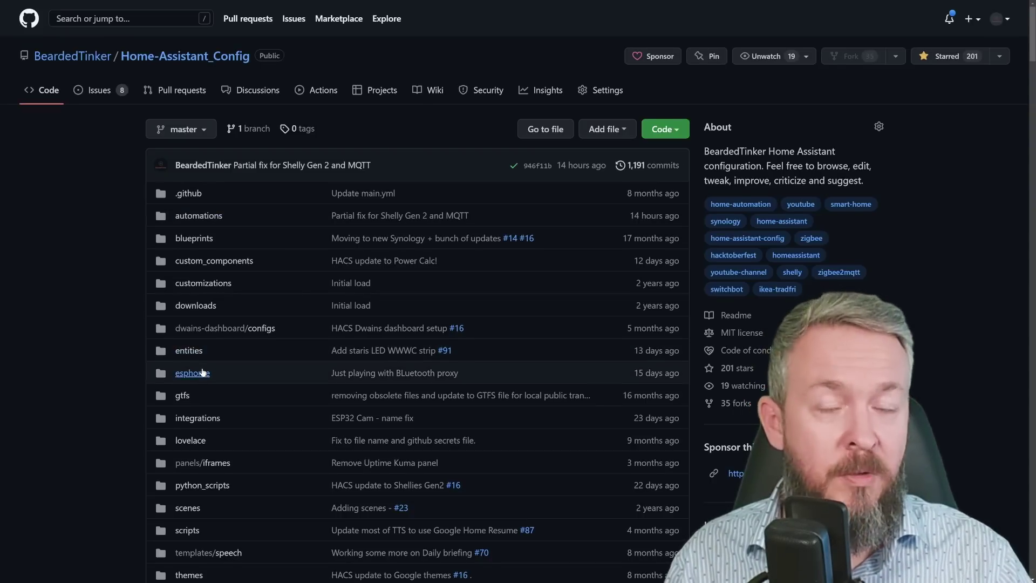
# Switch to the Home-Assistant_Config repository on GitHub and open the counters section from the README's table of contents
pyautogui.scroll(-6, 203, 371)
pyautogui.scroll(-1, 202, 371)
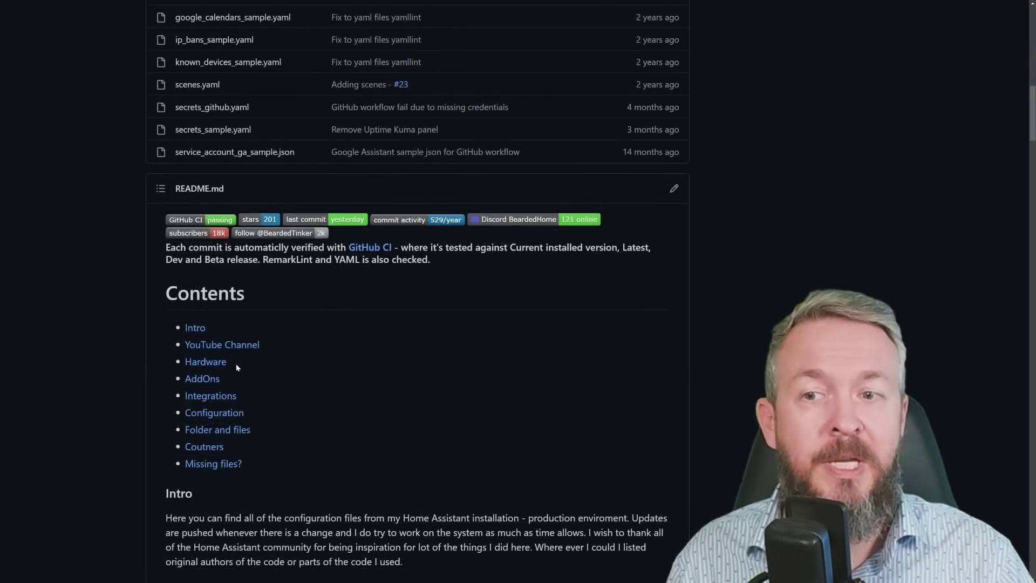
pyautogui.scroll(-1, 380, 371)
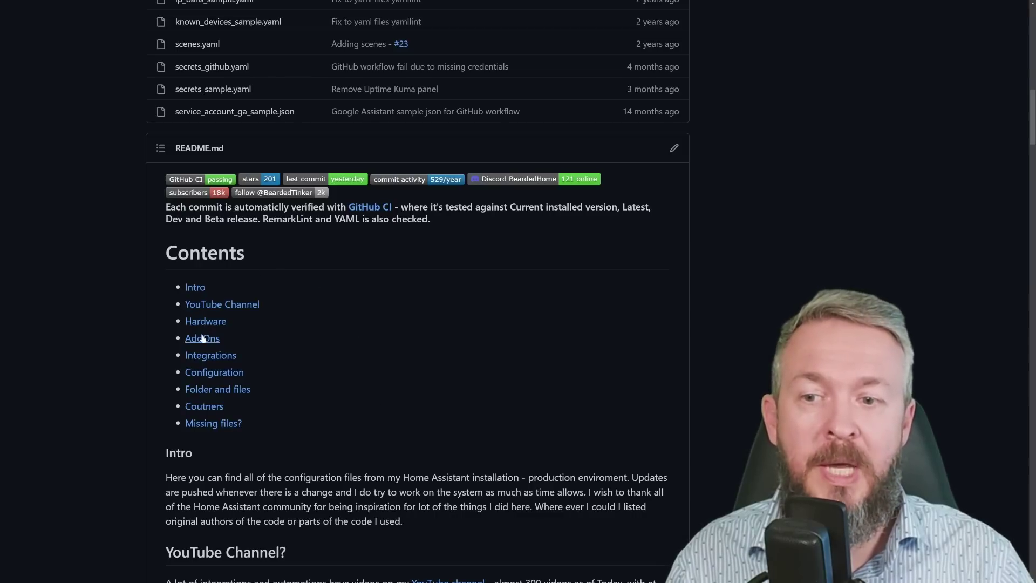
pyautogui.click(205, 407)
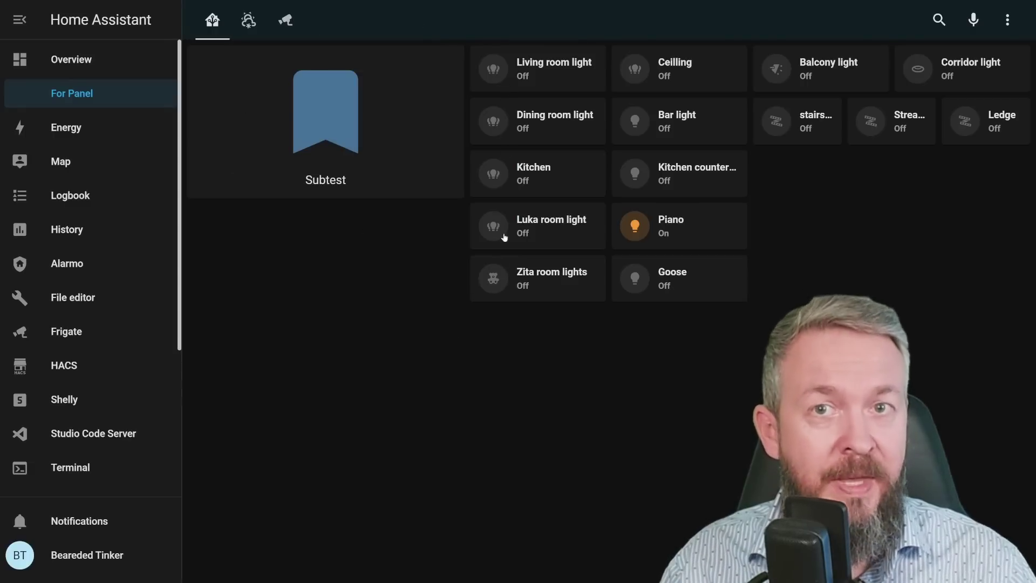
# Switch to the Home Assistant For Panel dashboard, open the Subtest subview from its card, and go back
pyautogui.click(334, 102)
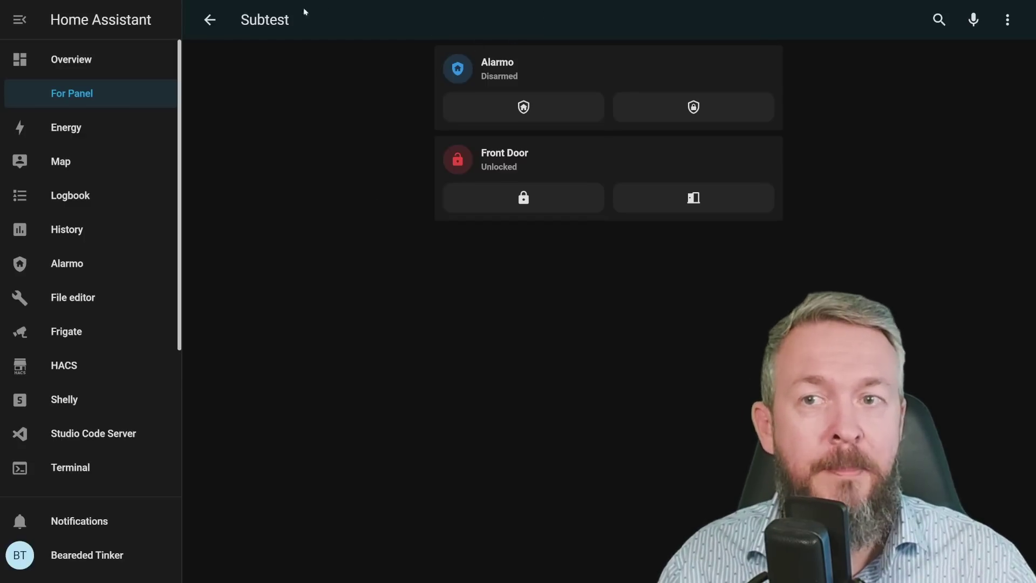
pyautogui.click(210, 21)
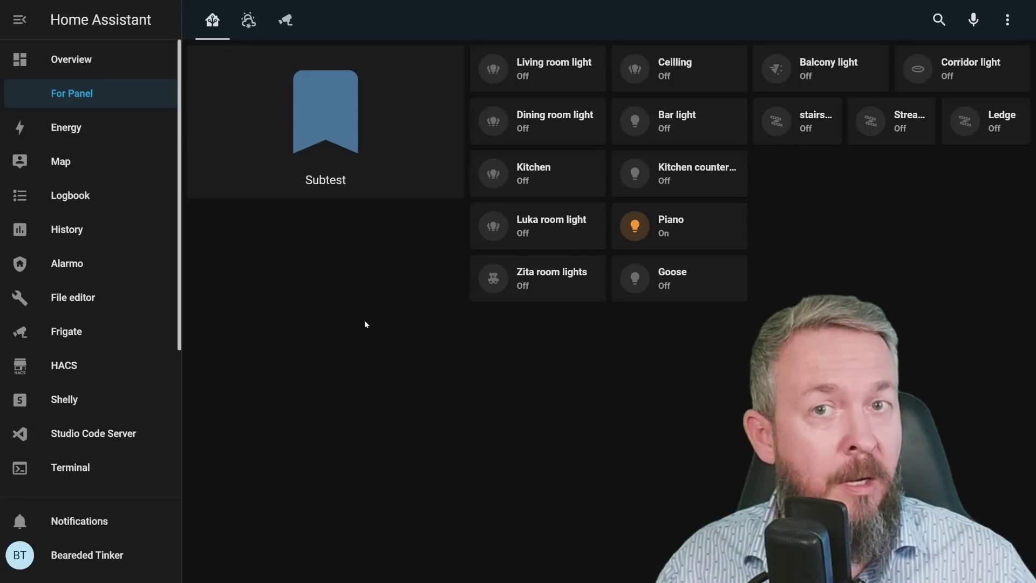
# Add a dashboard view titled "subscribeview" with URL "subscribeview", enable it as a subview, and save it
pyautogui.click(1007, 20)
pyautogui.click(979, 60)
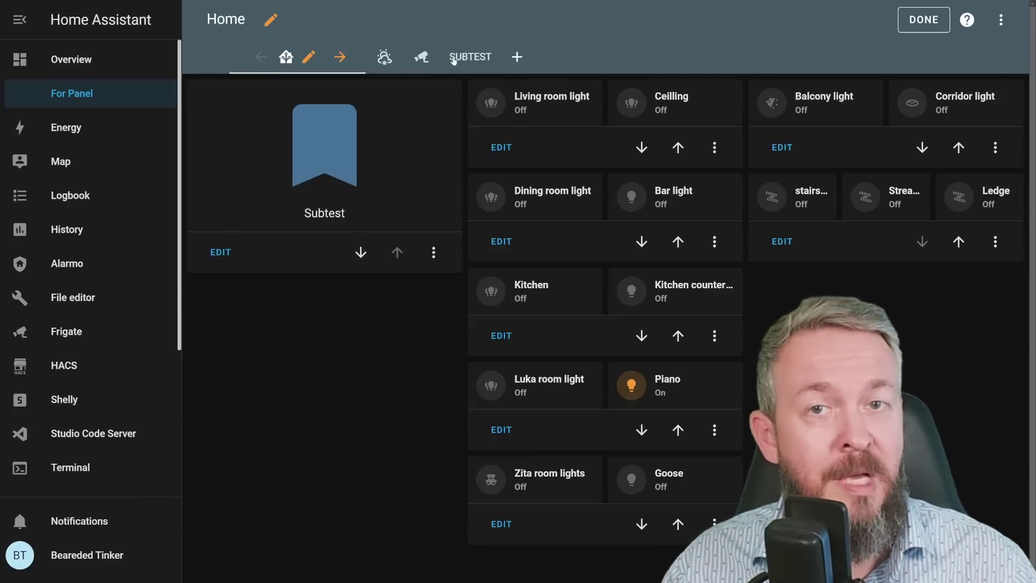
pyautogui.click(517, 57)
pyautogui.click(452, 130)
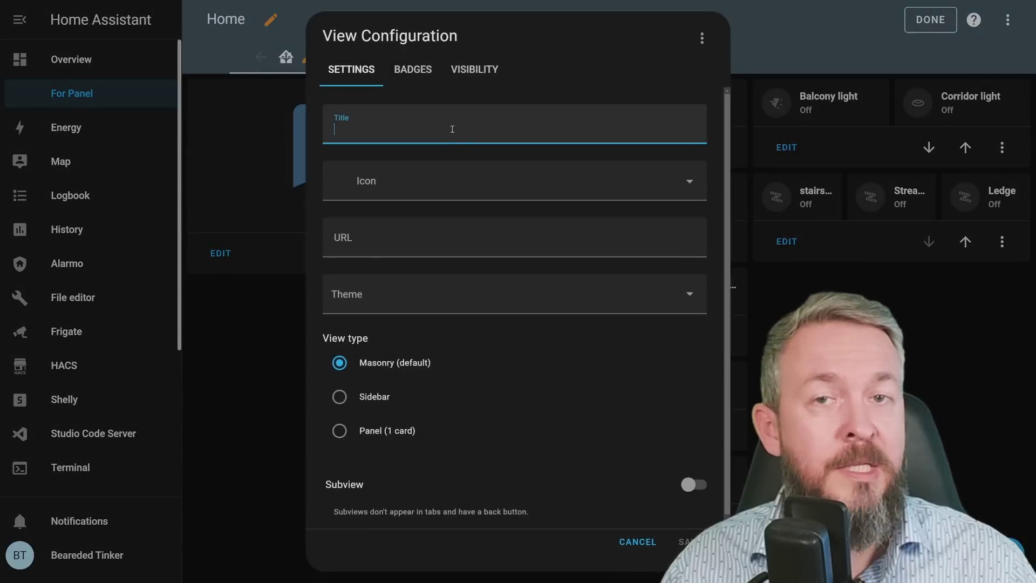
pyautogui.write('subscribeview')
pyautogui.click(421, 241)
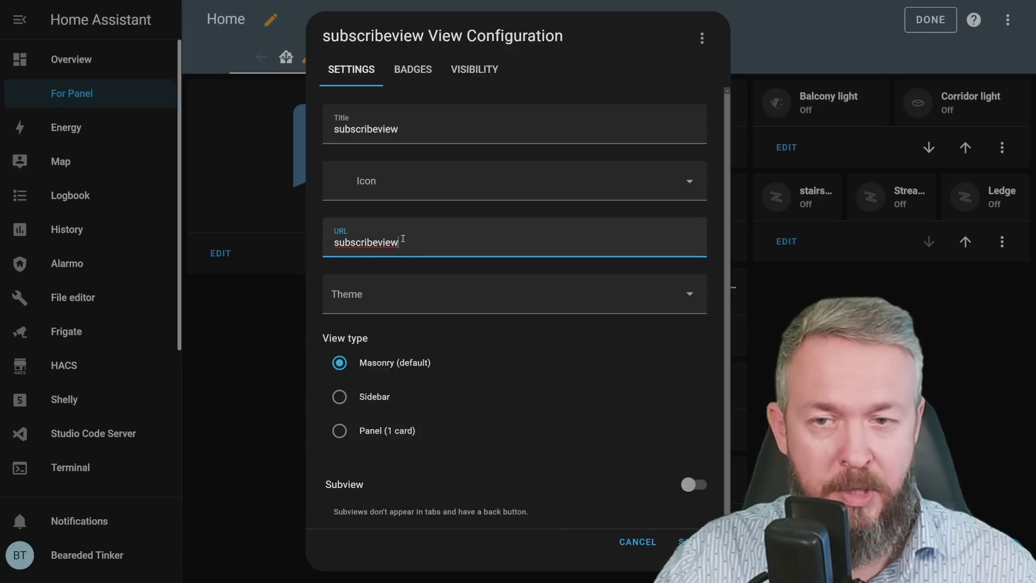
pyautogui.scroll(-1, 494, 410)
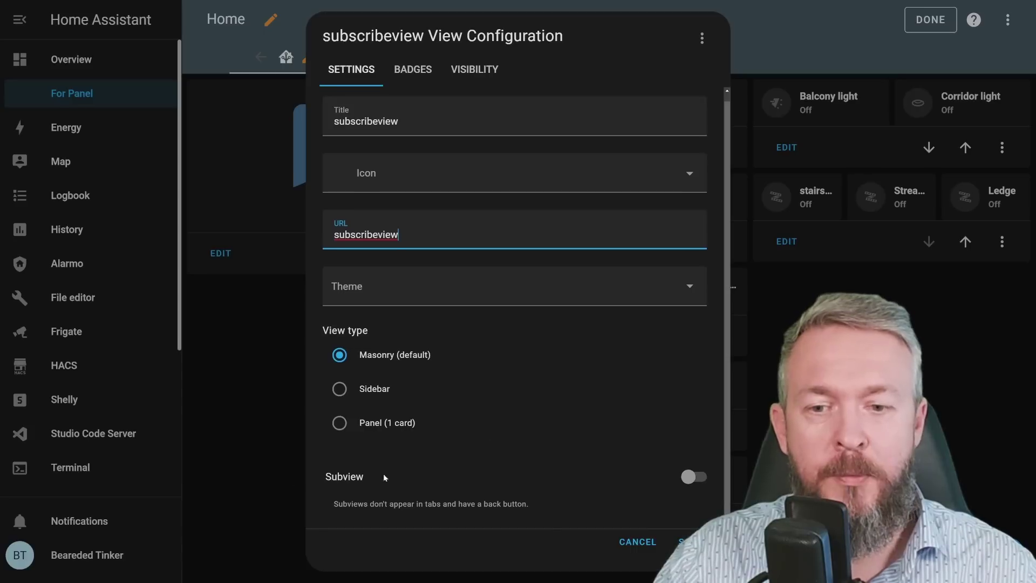
pyautogui.click(702, 484)
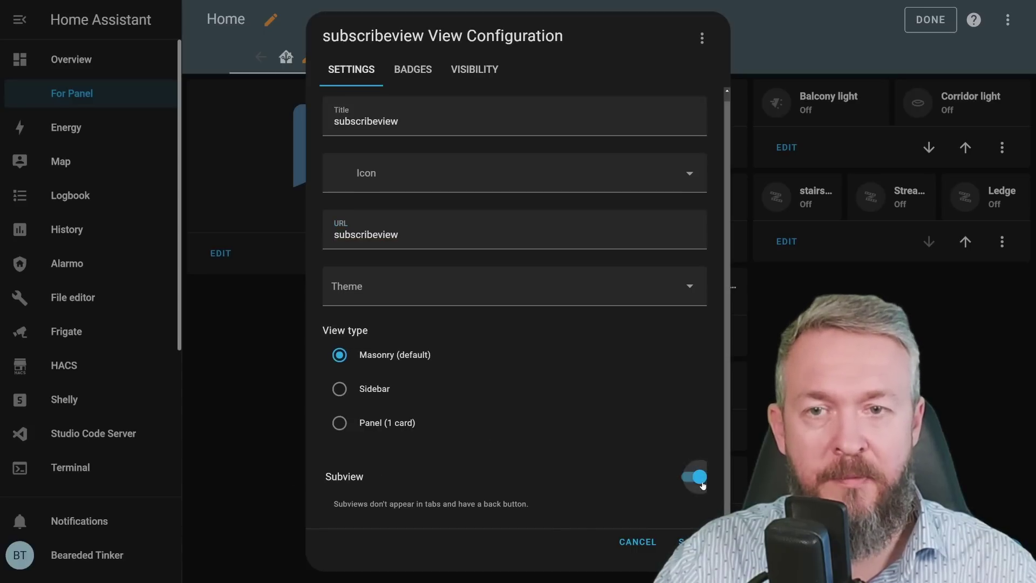
pyautogui.click(688, 542)
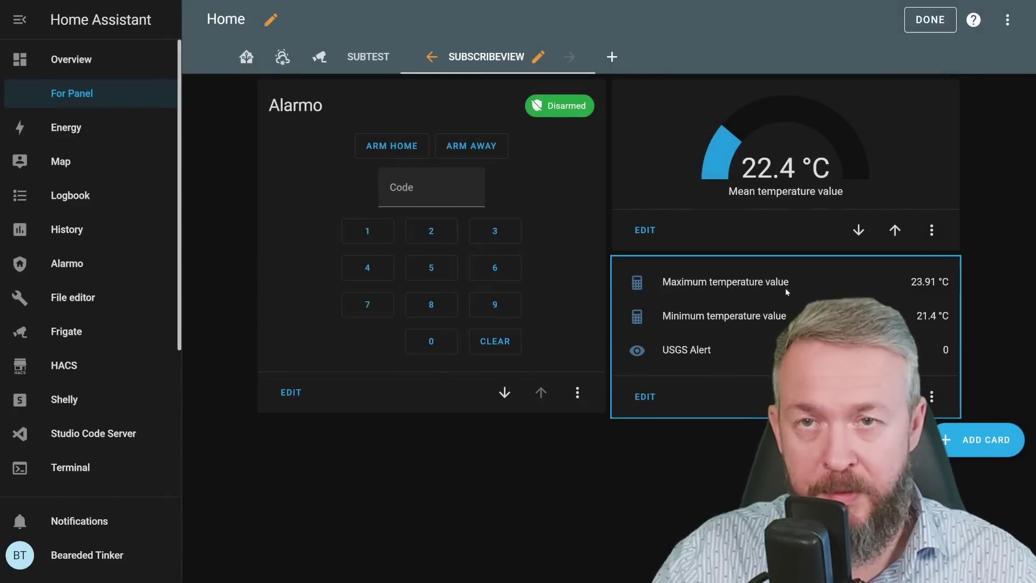
# Finish editing the dashboard and return from the subscribeview subview to the home view
pyautogui.click(930, 20)
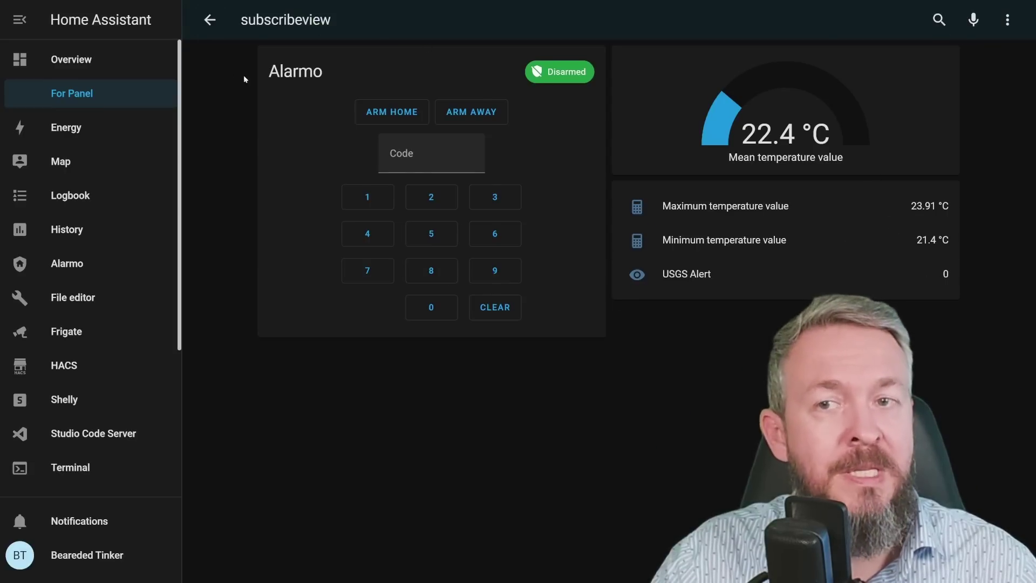
pyautogui.click(207, 20)
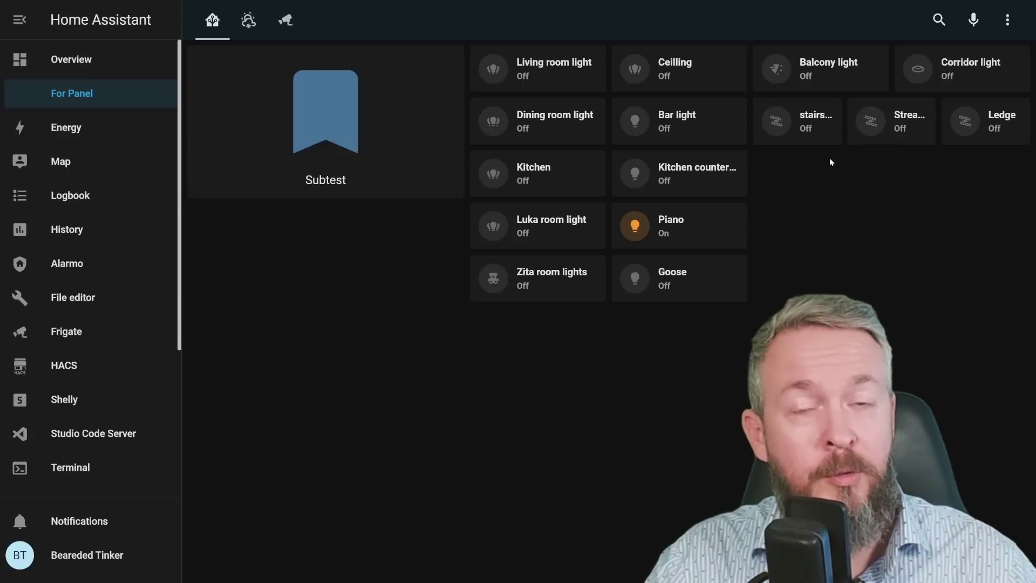
# Edit the dashboard and add a button card to the Home view with no entity and the name "SubsribeView"
pyautogui.click(1007, 20)
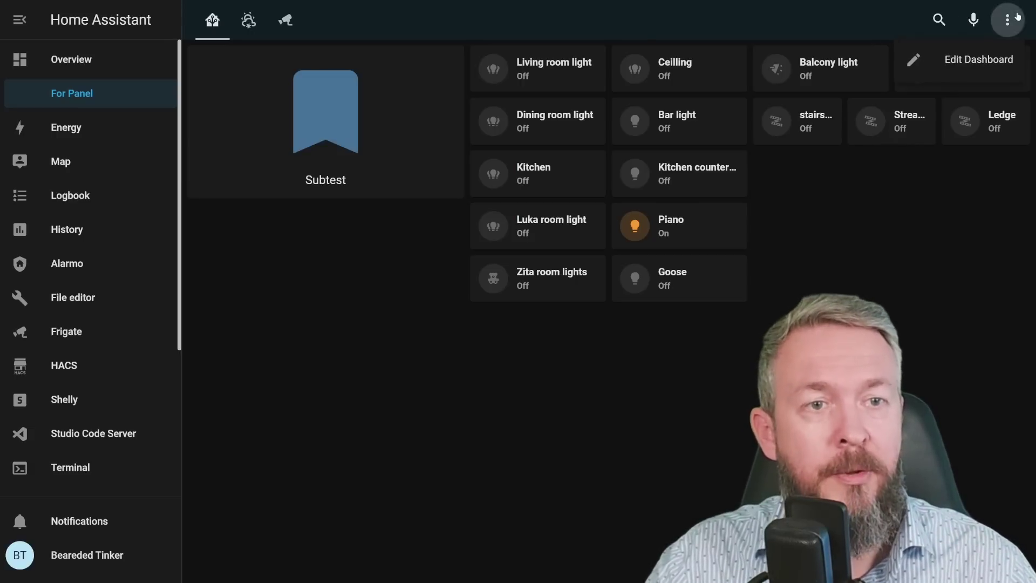
pyautogui.click(993, 60)
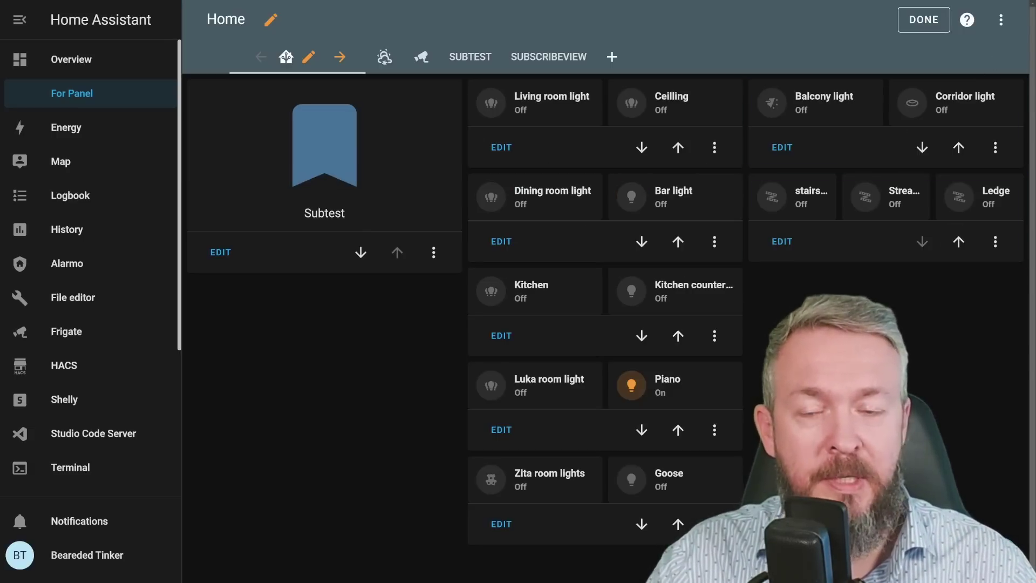
pyautogui.click(969, 554)
pyautogui.click(523, 257)
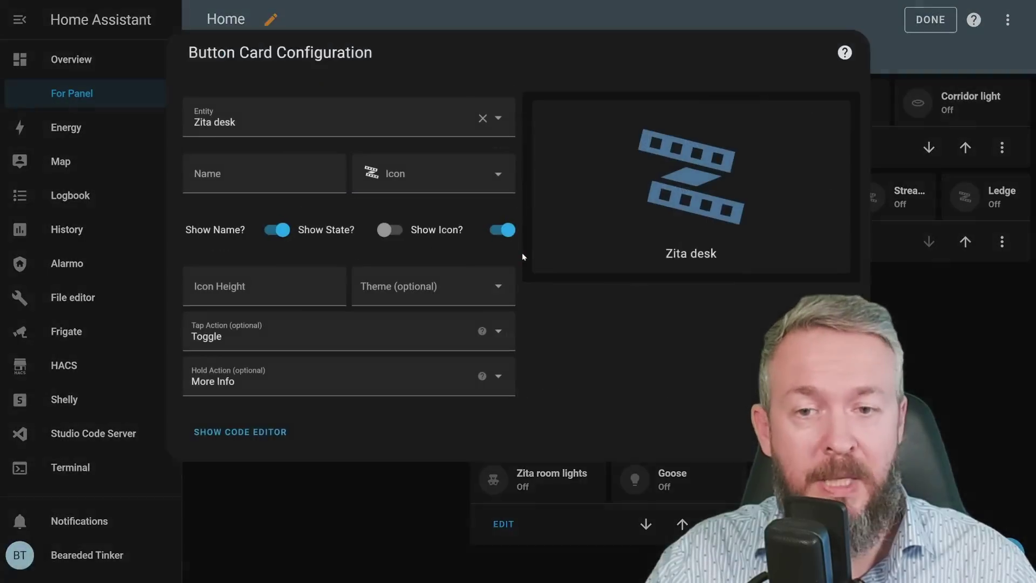
pyautogui.press('BackSpace')
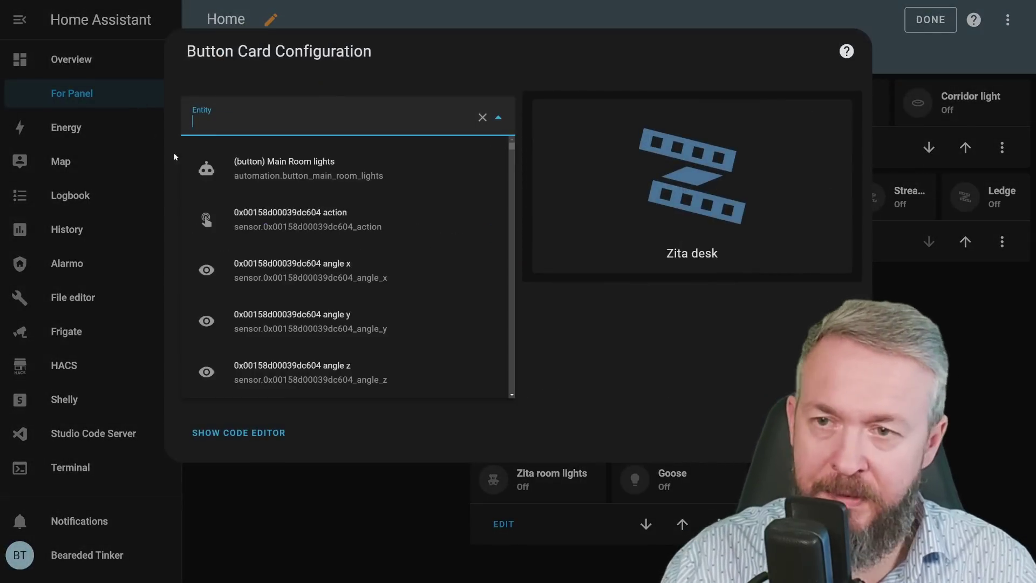
pyautogui.click(211, 81)
pyautogui.click(214, 176)
pyautogui.write('SubsribeView')
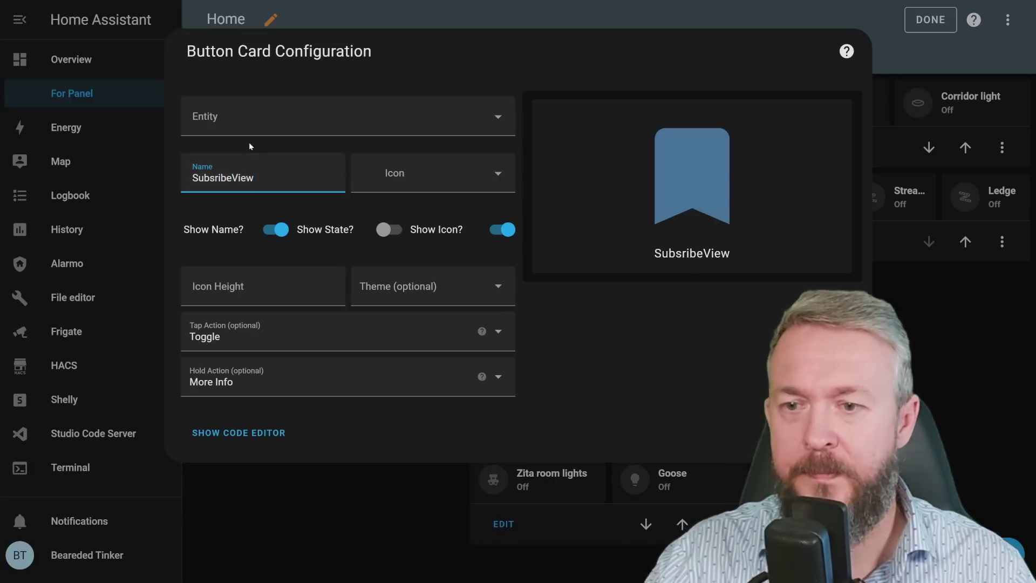
# Set the button card's tap action to Navigate with the path /for-panel/subscribeview, and save the card
pyautogui.click(251, 332)
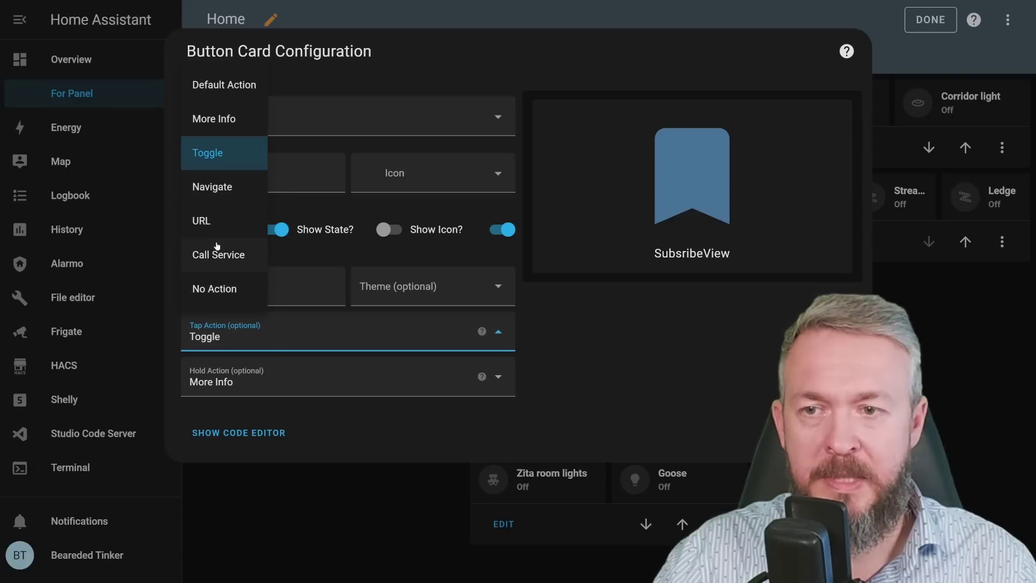
pyautogui.click(212, 187)
pyautogui.click(244, 370)
pyautogui.scroll(-6, 306, 208)
pyautogui.scroll(-10, 304, 216)
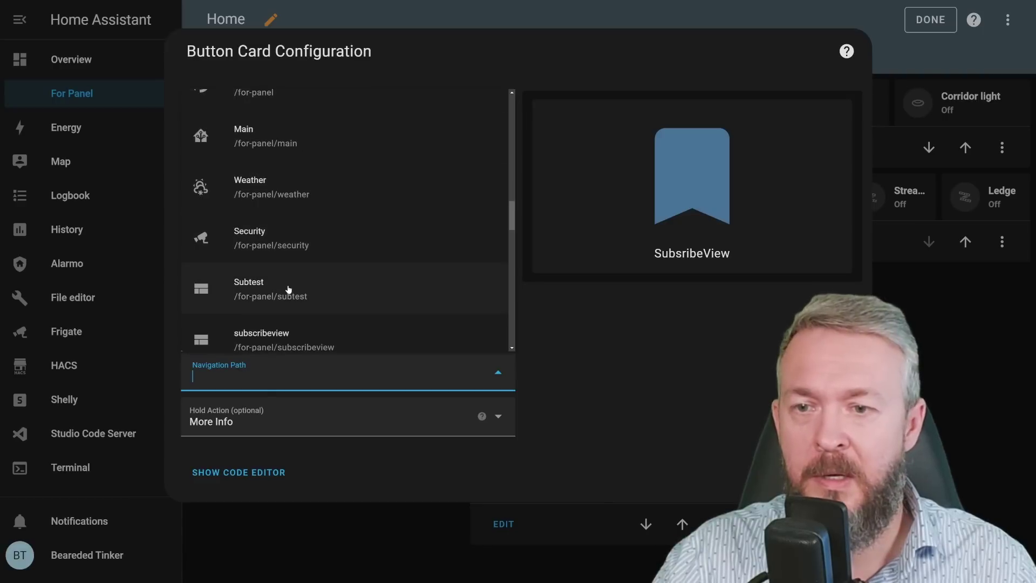
pyautogui.click(275, 339)
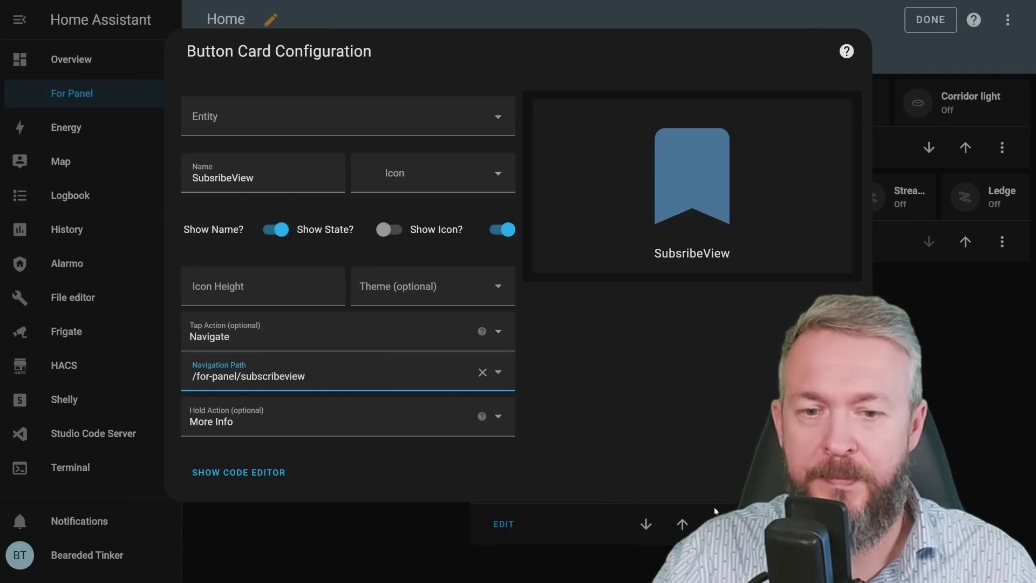
pyautogui.click(842, 472)
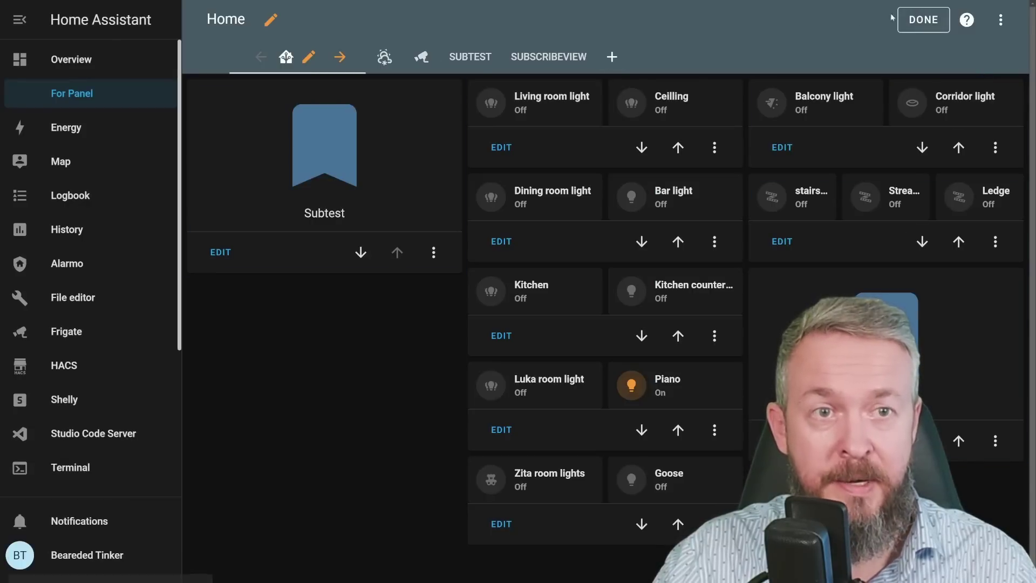
# Finish editing the dashboard, open the subscribeview subview from the new button card, and go back
pyautogui.click(913, 20)
pyautogui.click(893, 213)
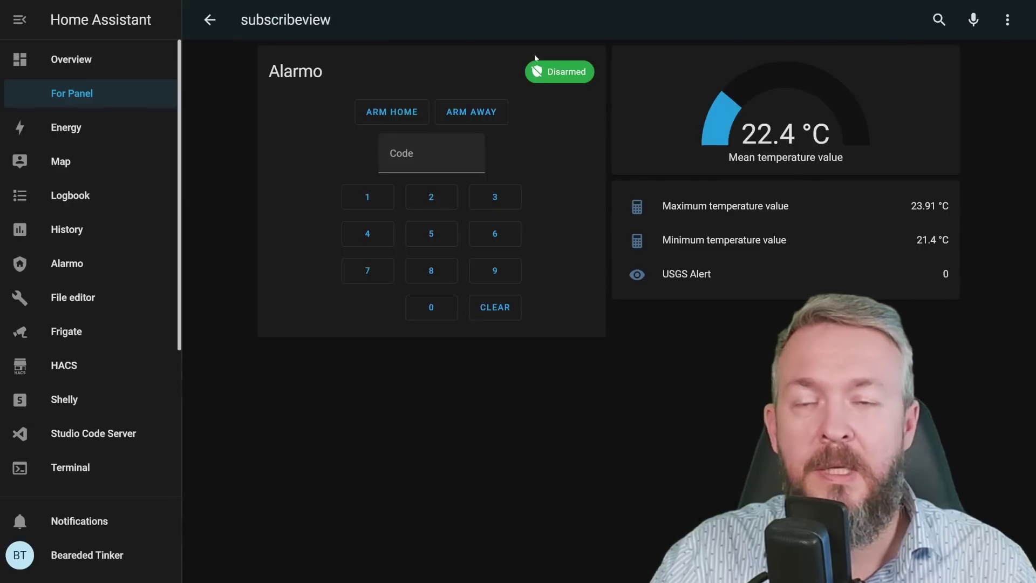
pyautogui.click(208, 20)
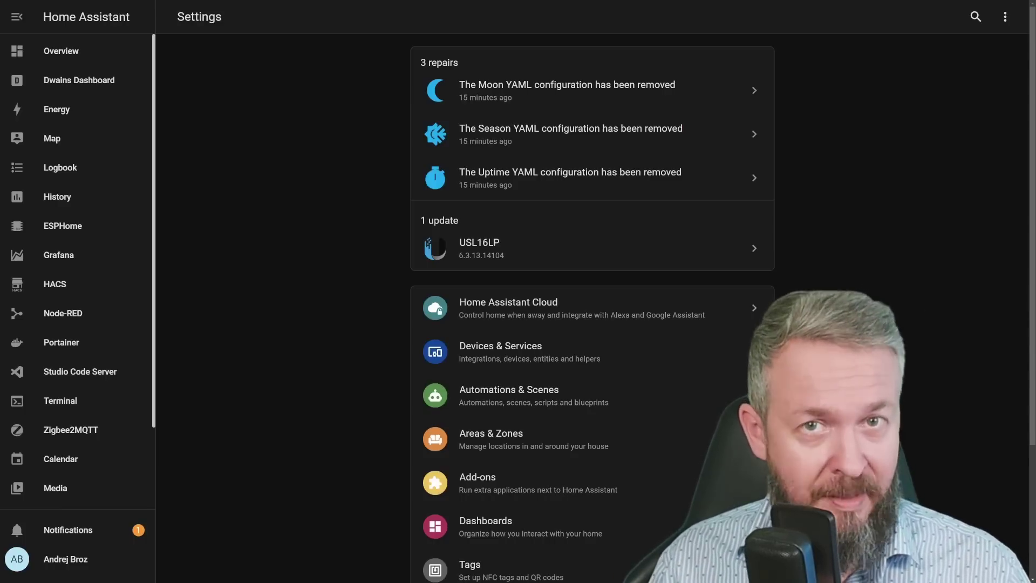
# Open the discovered devices from the notification and set up iBeacon Tracker, assigning both Nuki devices to the Hall area
pyautogui.click(92, 531)
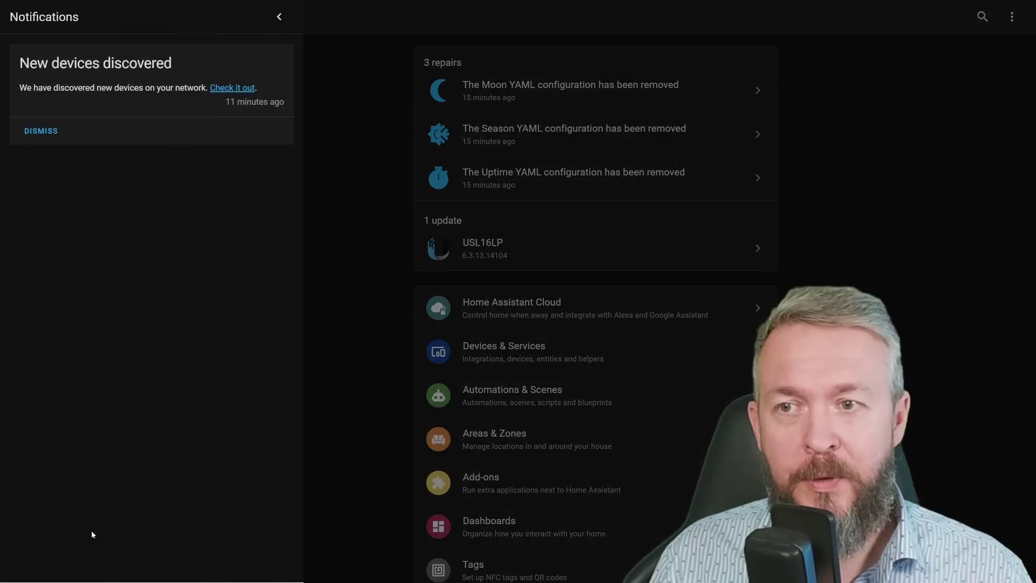
pyautogui.click(226, 88)
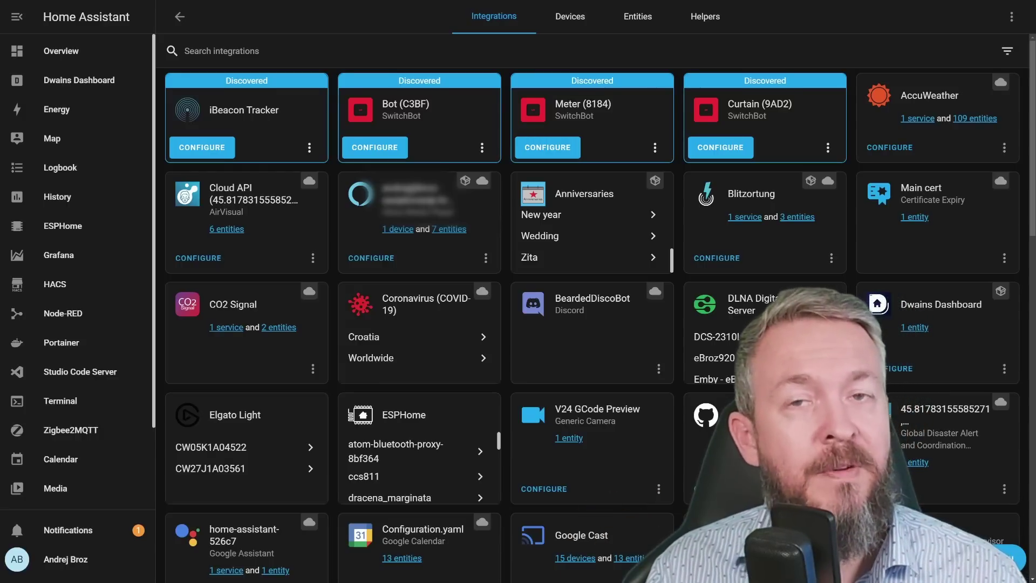
pyautogui.click(202, 147)
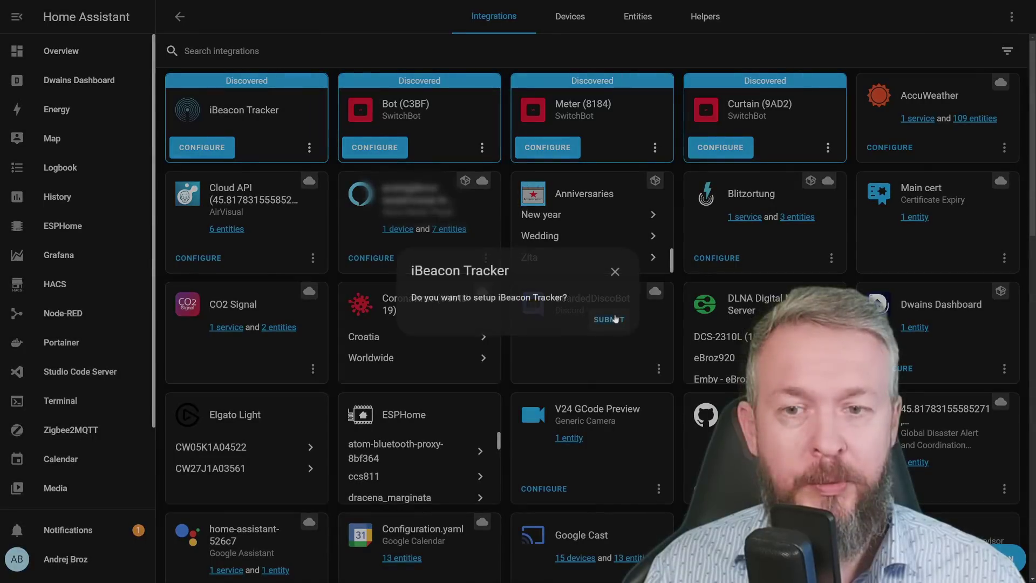
pyautogui.click(613, 318)
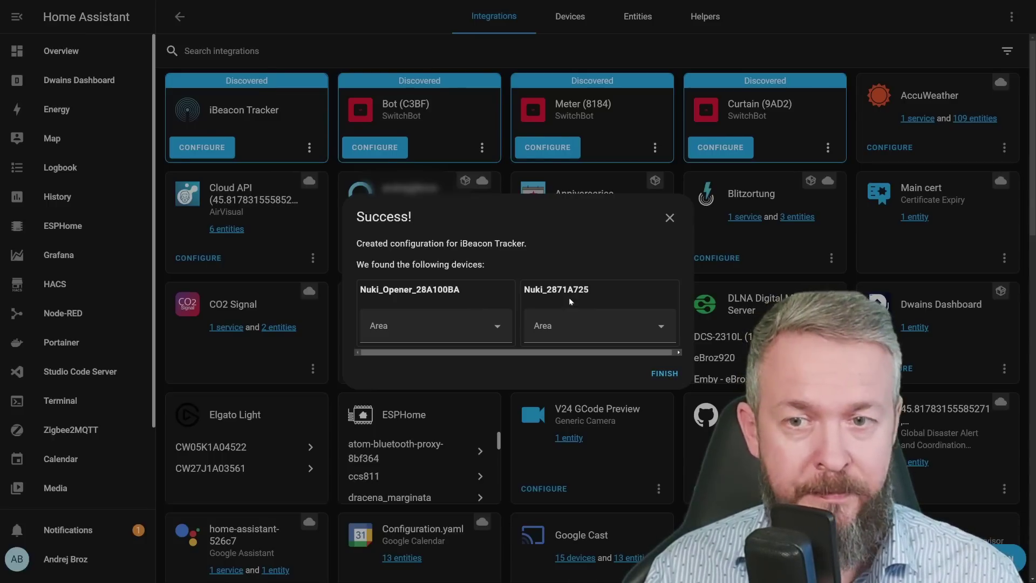
pyautogui.click(662, 372)
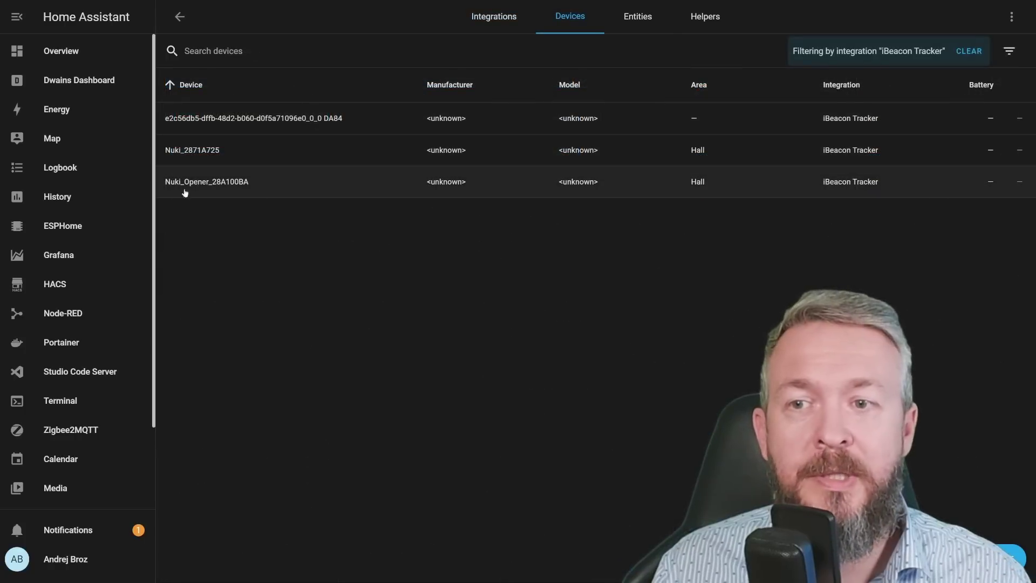
# Examine the iBeacon Tracker device without an assigned area, including its sensors and hidden entities
pyautogui.click(272, 120)
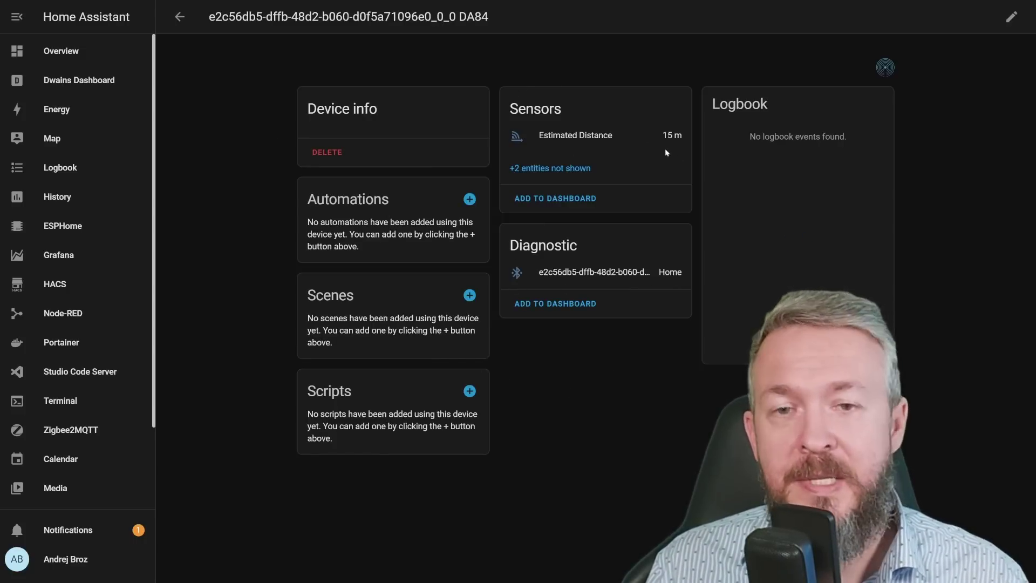
pyautogui.click(552, 169)
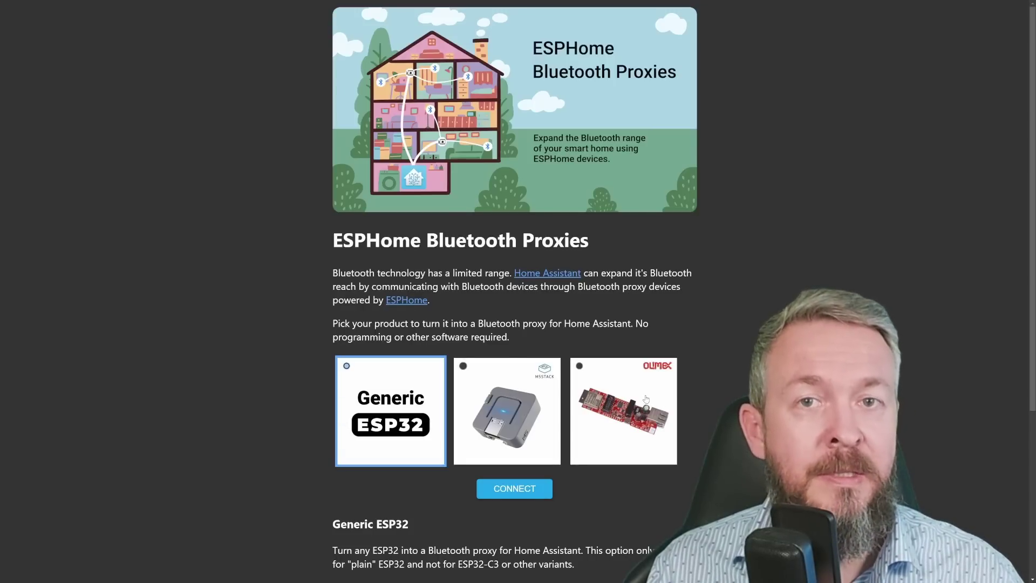
# Switch to the ESPHome Bluetooth Proxies page, show the advanced boards, and choose the M5Stack device
pyautogui.scroll(-4, 646, 398)
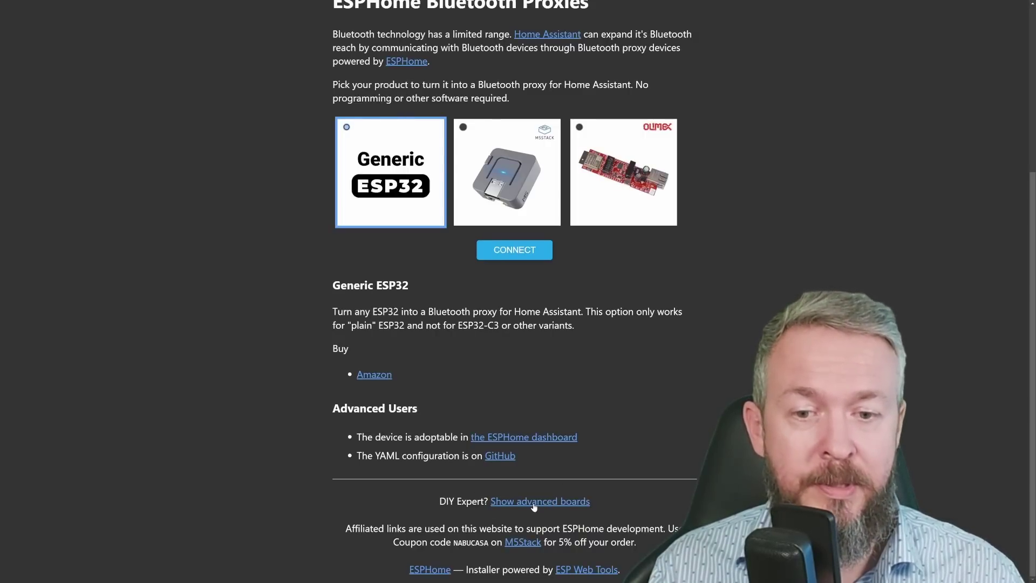
pyautogui.click(533, 506)
pyautogui.scroll(-4, 545, 361)
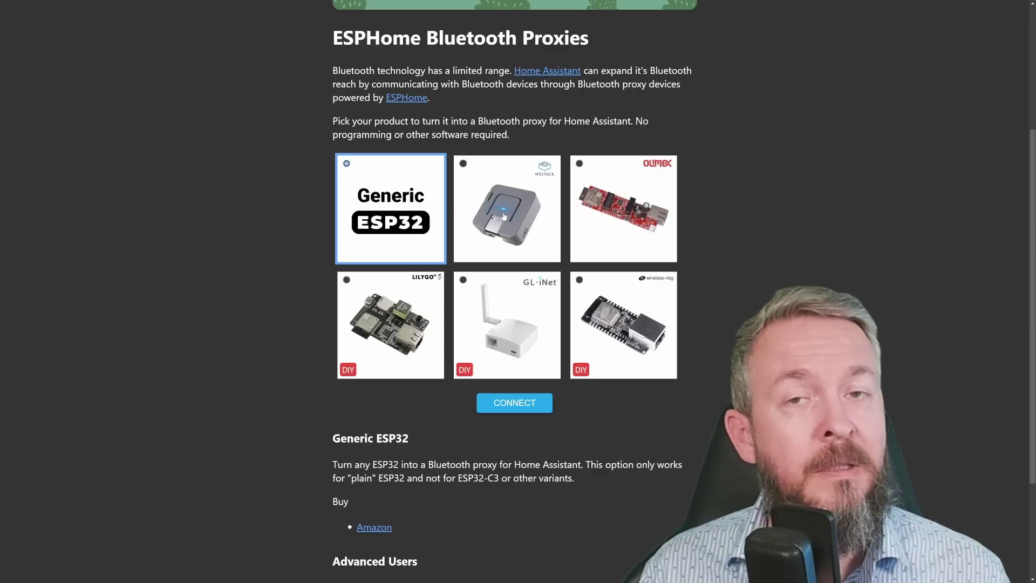
pyautogui.click(503, 215)
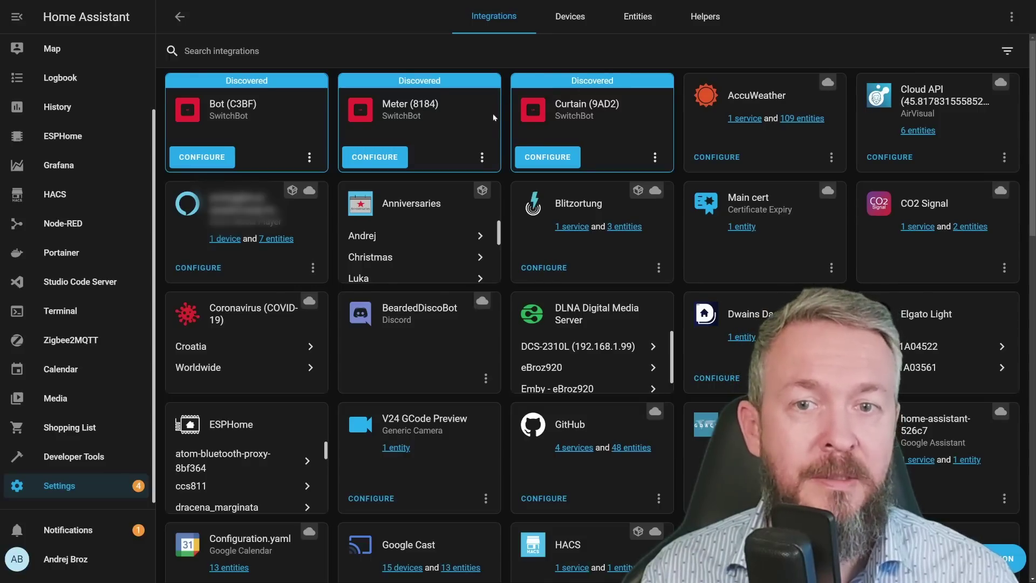
# Return to the Home Assistant integrations and set up the discovered SwitchBot Bot C3BF in the Loft area
pyautogui.click(202, 157)
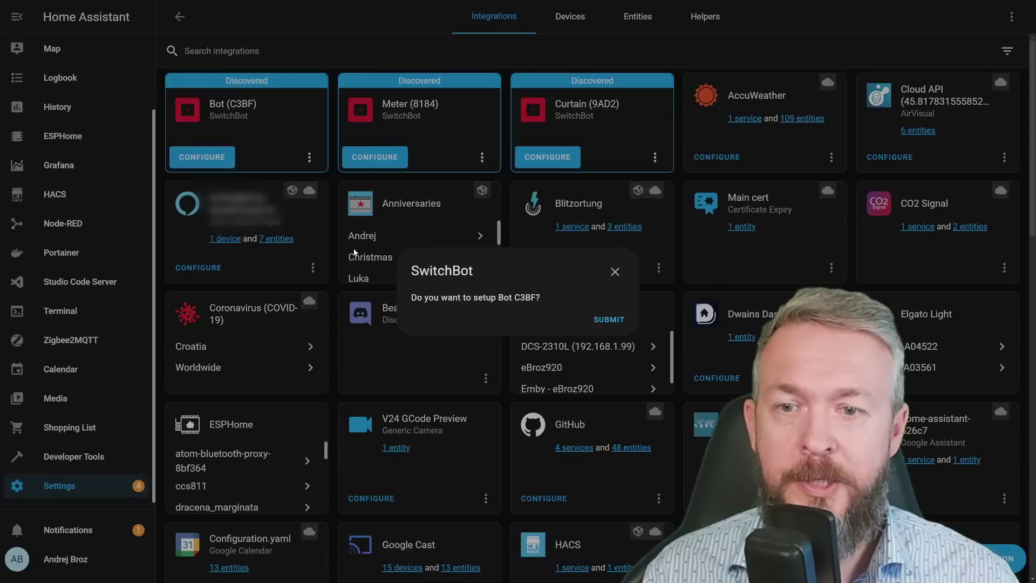
pyautogui.click(608, 319)
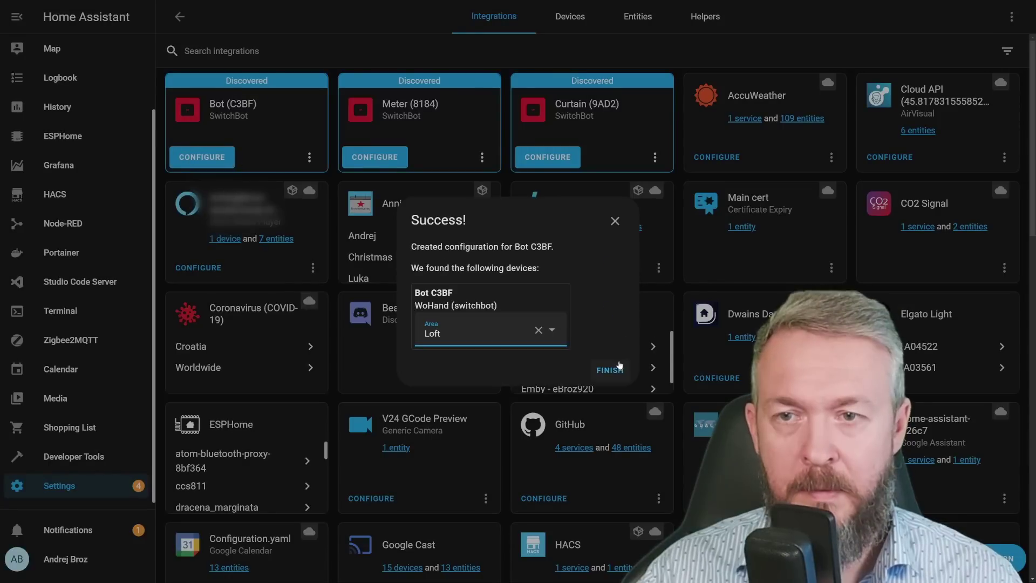
pyautogui.click(607, 365)
# Set up the discovered SwitchBot Meter 8184 in the Kitchen area and submit the setup of Curtain 9AD2
pyautogui.click(202, 157)
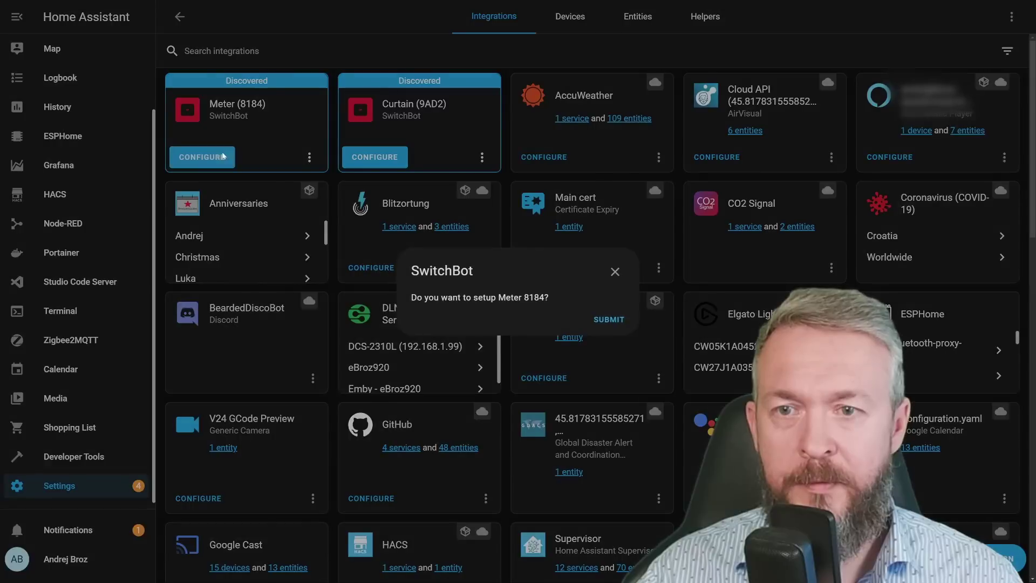
pyautogui.click(607, 320)
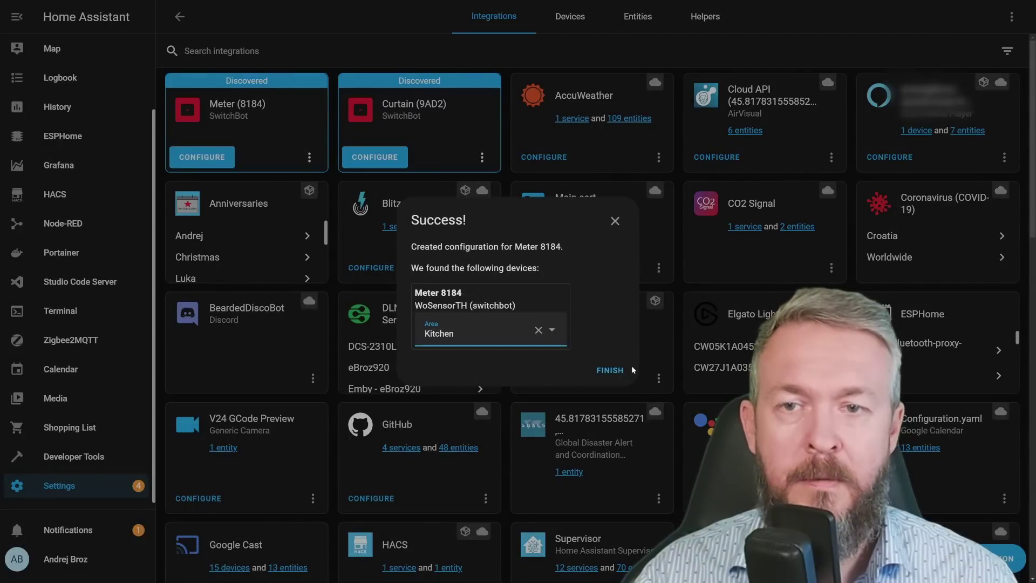
pyautogui.click(608, 370)
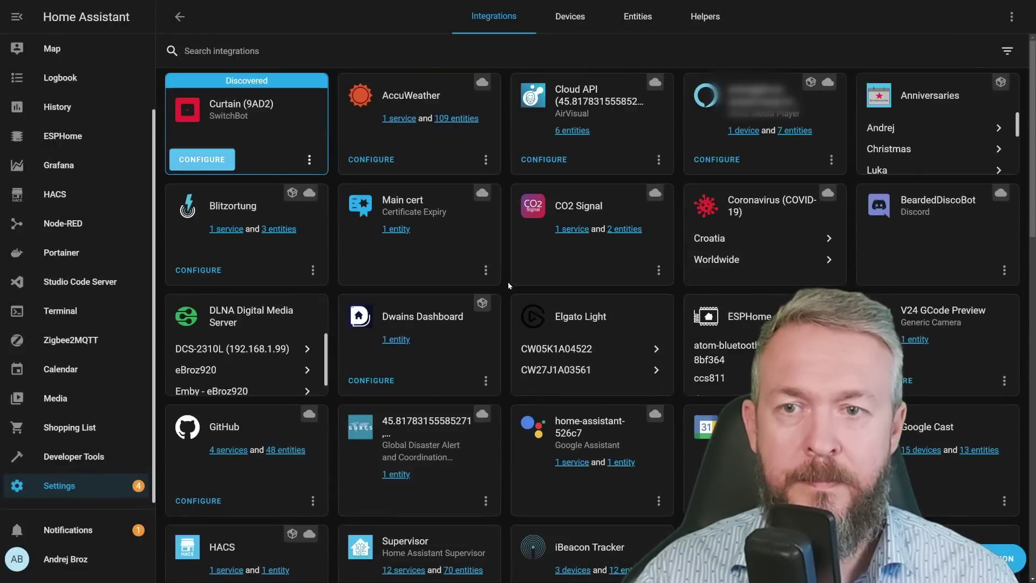
pyautogui.click(208, 160)
pyautogui.click(609, 320)
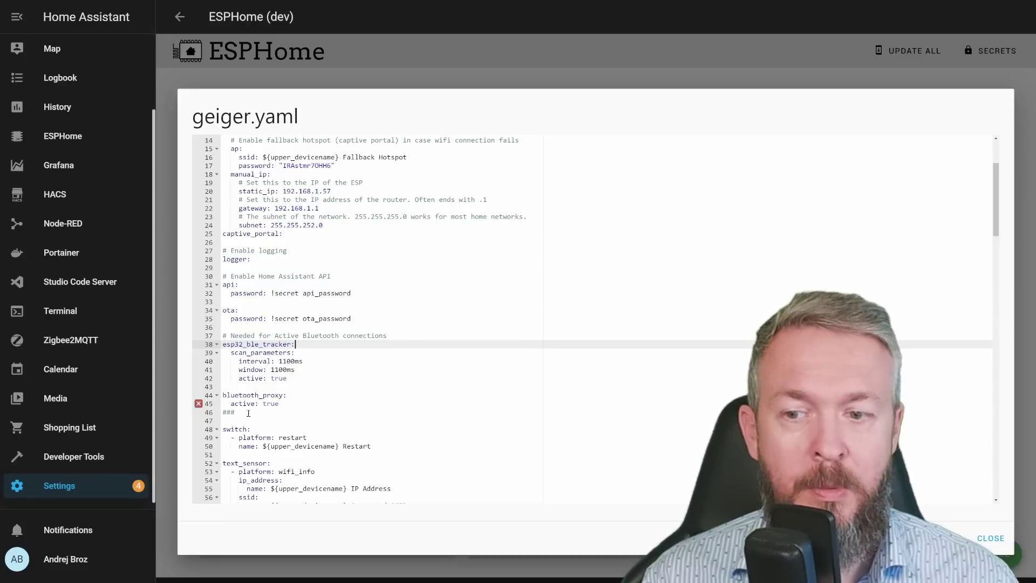
# In ESPHome's geiger.yaml, select the esp32_ble_tracker settings through the bluetooth_proxy block ending in "active: true"
pyautogui.keyDown('shift'); pyautogui.click(299, 407); pyautogui.keyUp('shift')
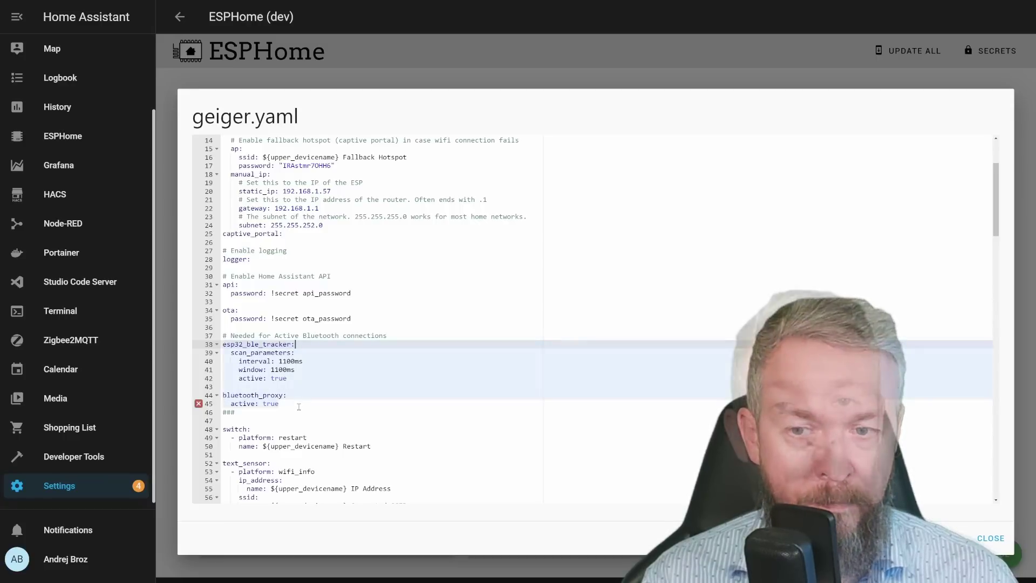